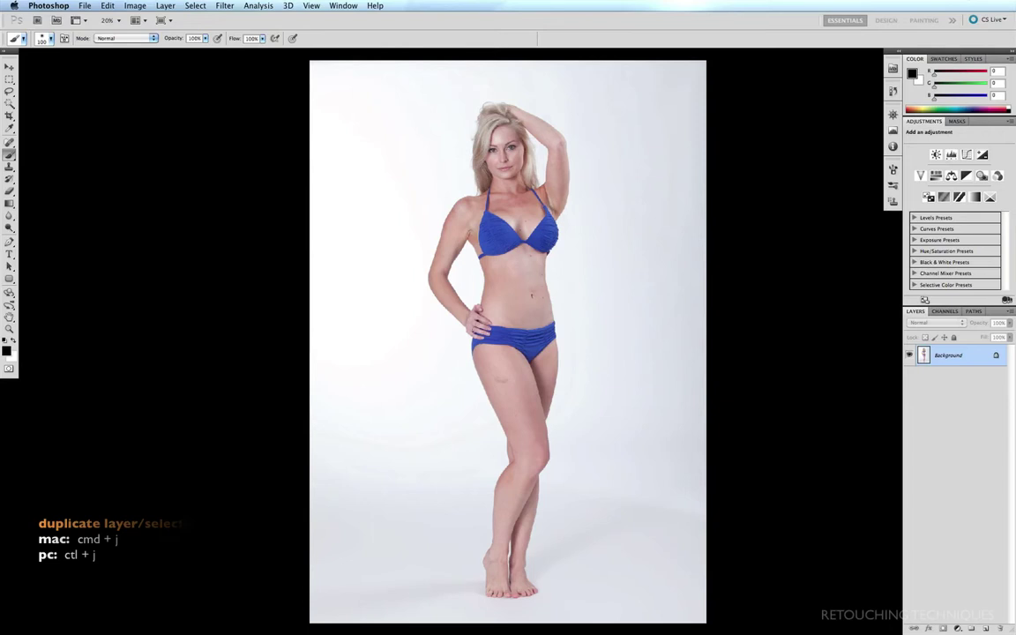
Duplicate the Background layer and rename the copy "retouch".
key(super+j)
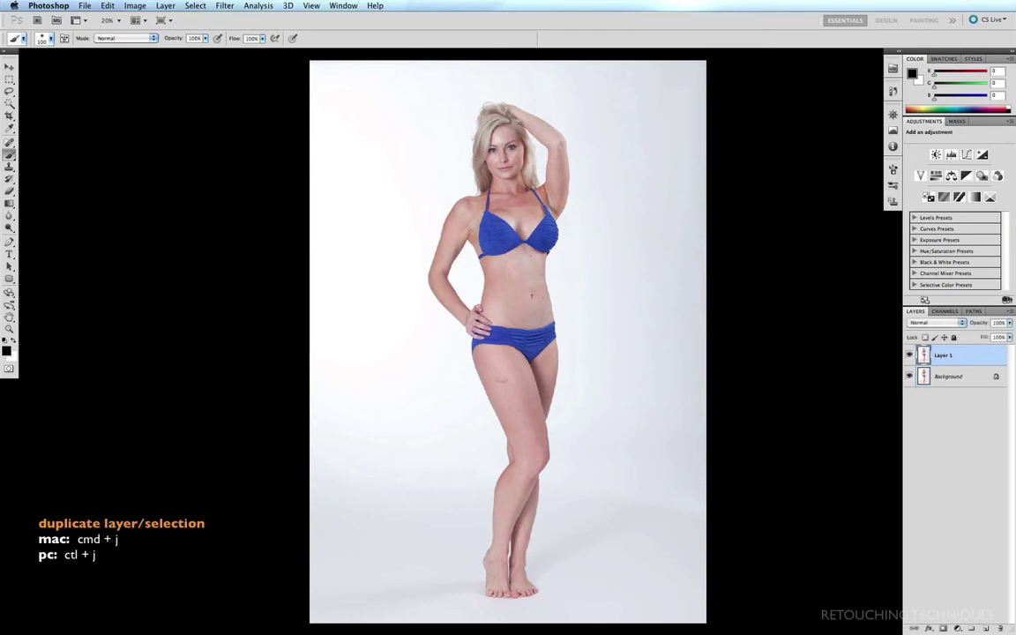
double_click(942, 355)
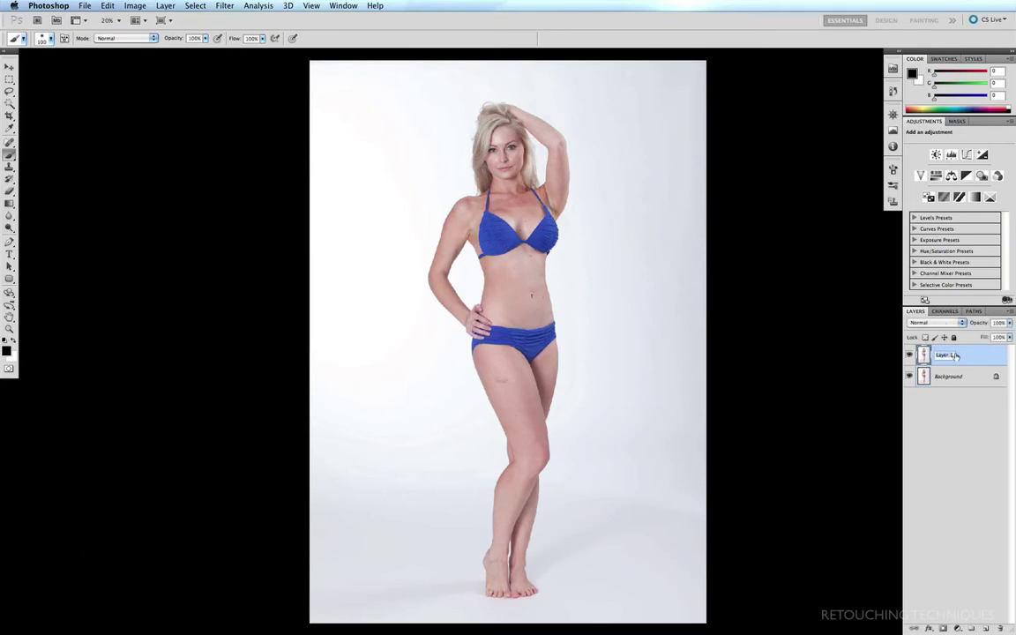
text(retouch)
key(Return)
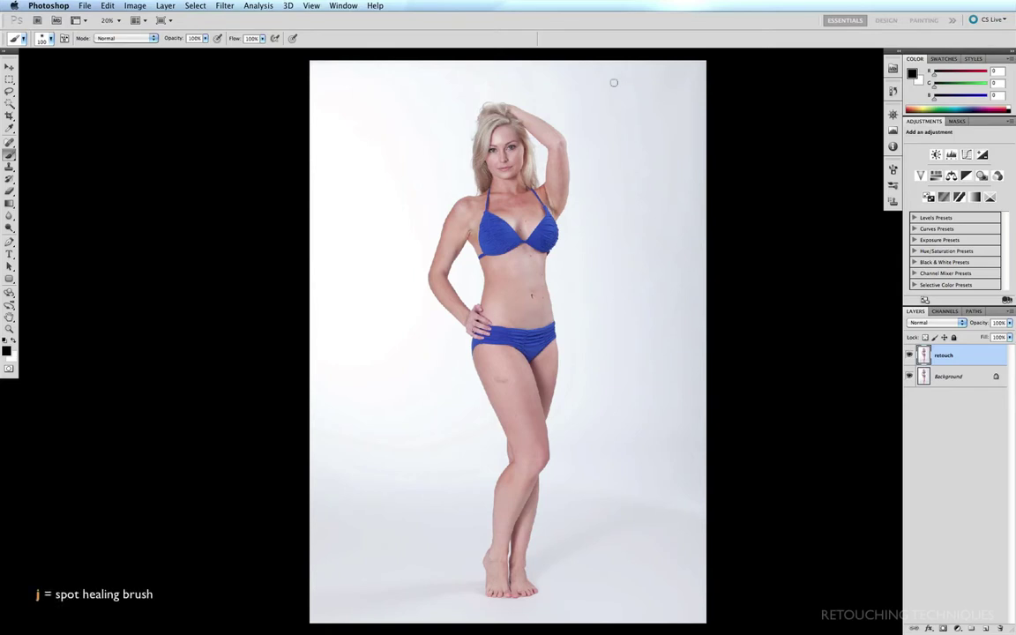
Cycle through the healing tools, including Patch and Red Eye, and end on the Spot Healing Brush.
key(j)
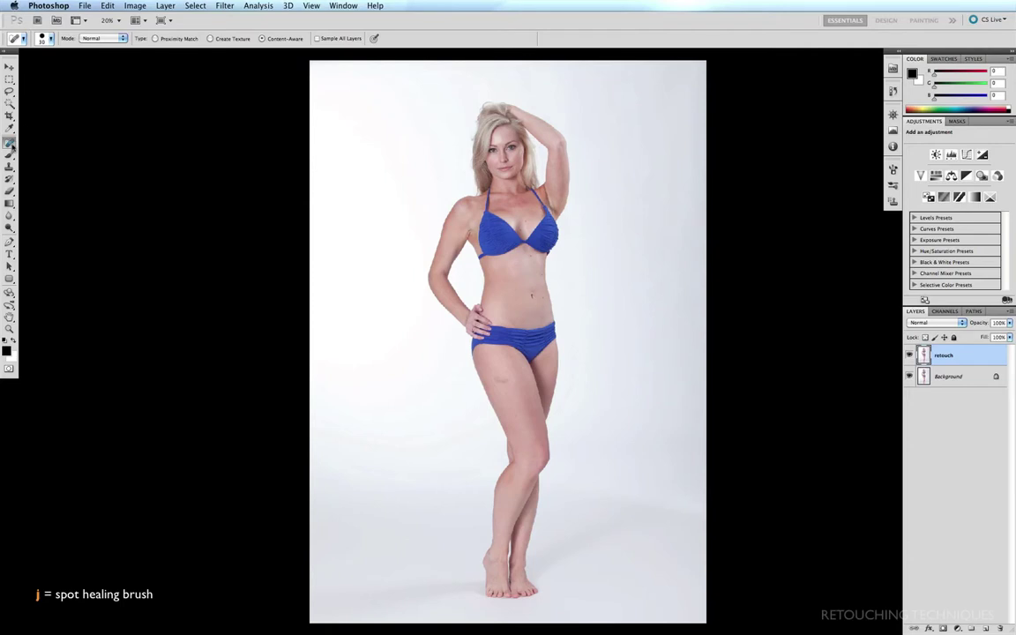
click(9, 142)
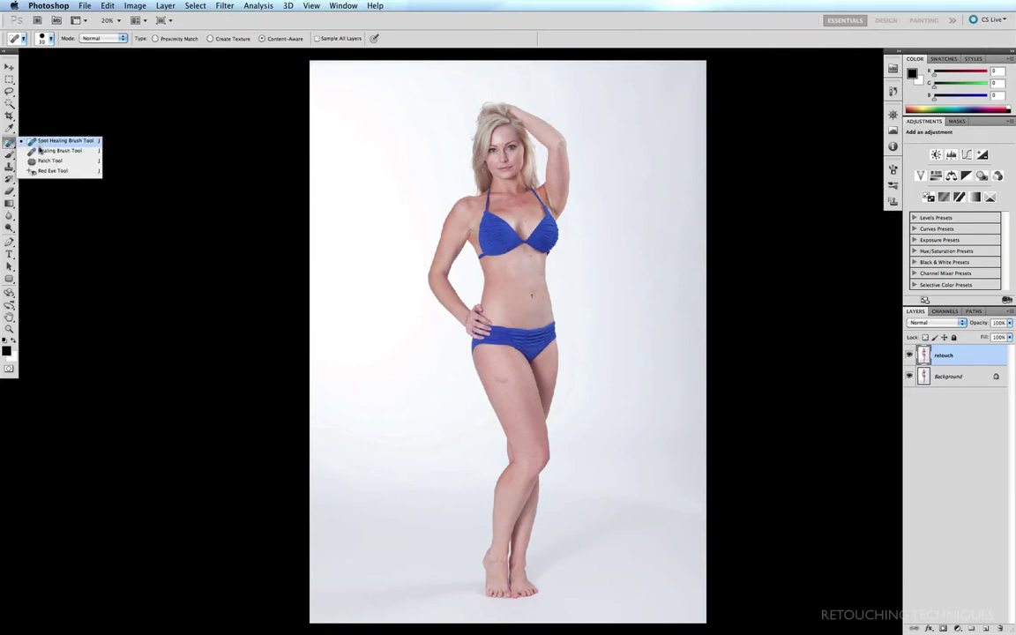
click(49, 160)
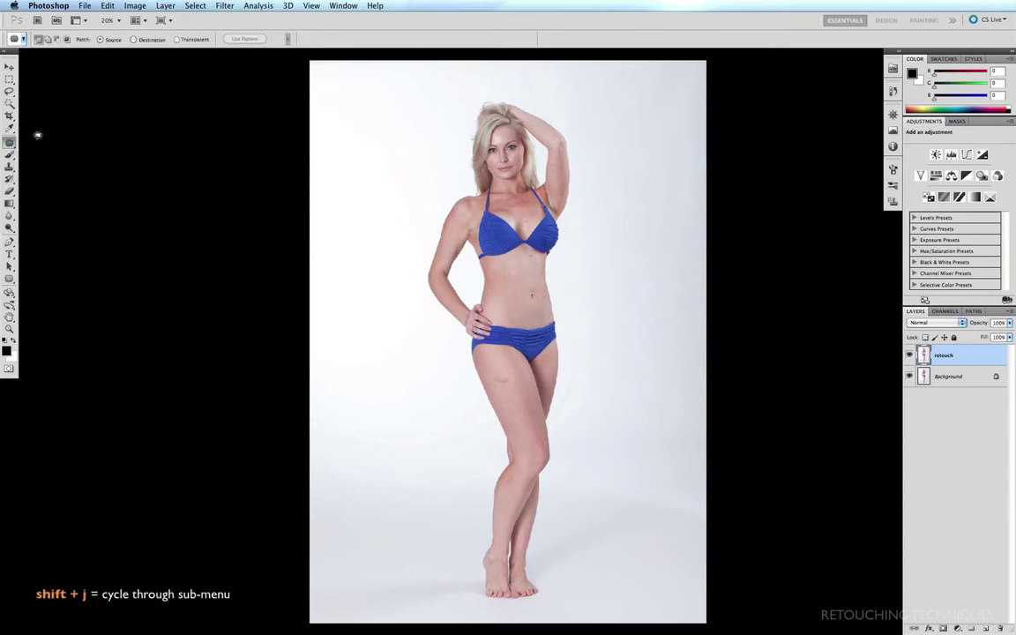
key(shift+j)
key(shift+j)
key(shift+j)
key(shift+j)
key(shift+j)
key(shift+j)
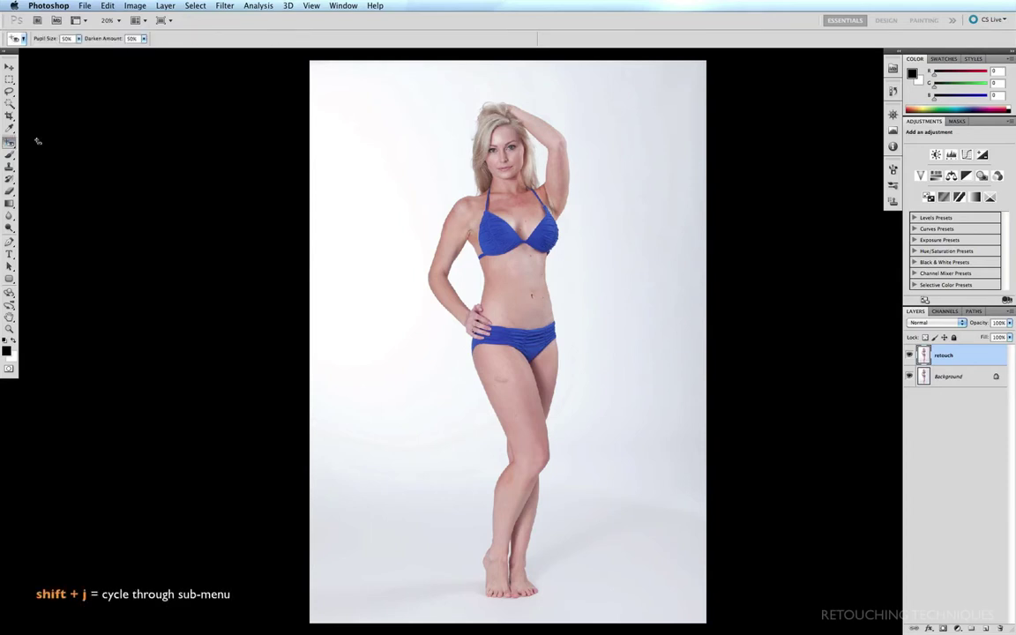
key(shift+j)
key(shift+j)
key(shift+j)
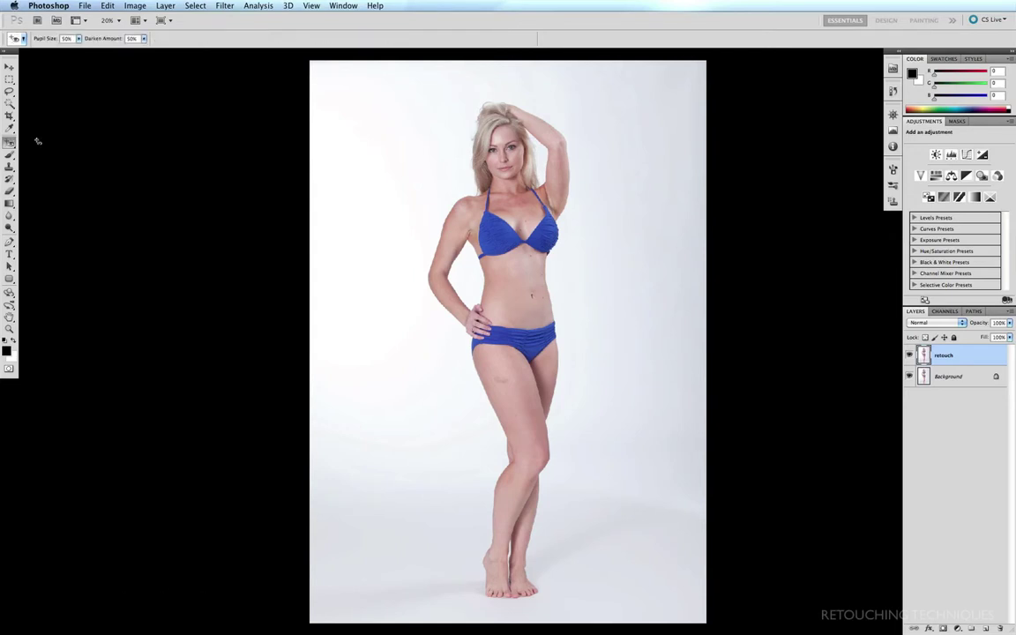
key(shift+j)
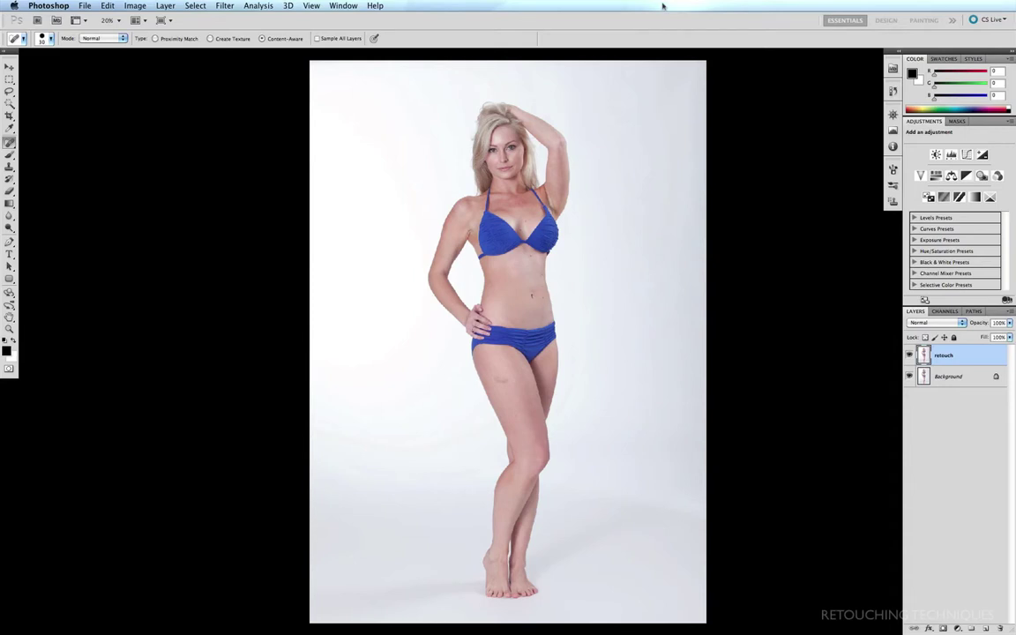
Heal the red mole in the middle of the chest using the Spot Healing Brush at size 15.
drag(549, 104, 467, 193)
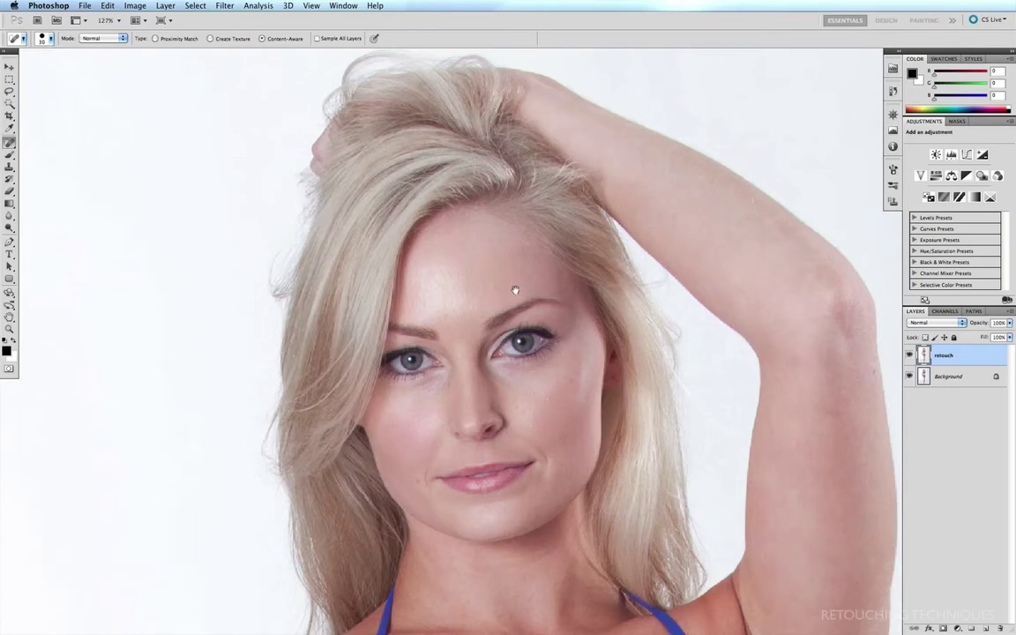
mouse_move(517, 279)
mouse_down()
mouse_move(528, 159)
mouse_move(525, 176)
mouse_up()
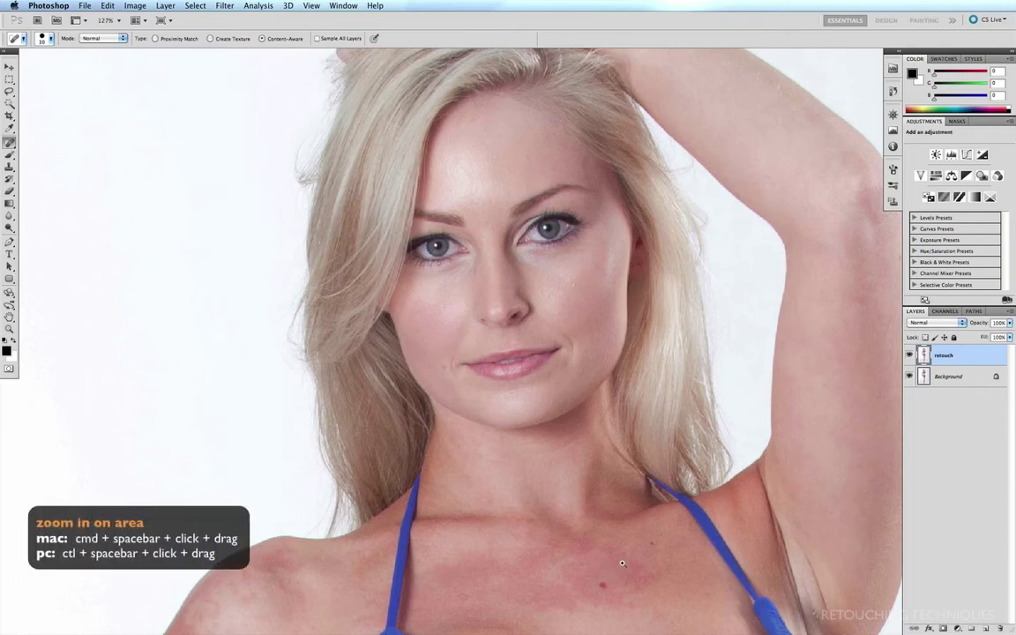
drag(622, 563, 570, 604)
drag(492, 353, 290, 409)
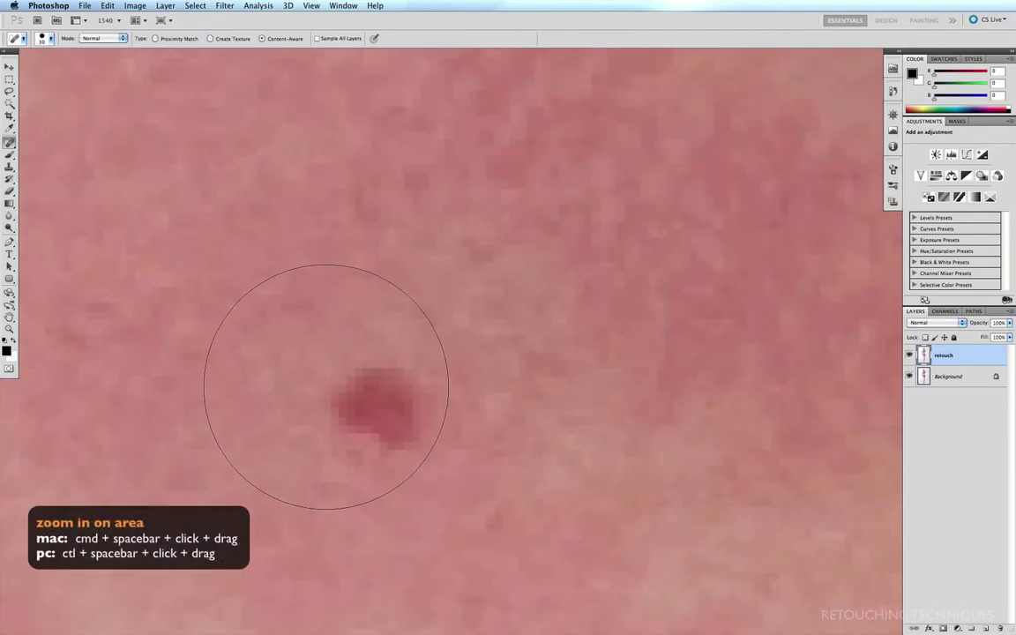
key(super+minus)
key(super+minus)
key(super+minus)
key(super+minus)
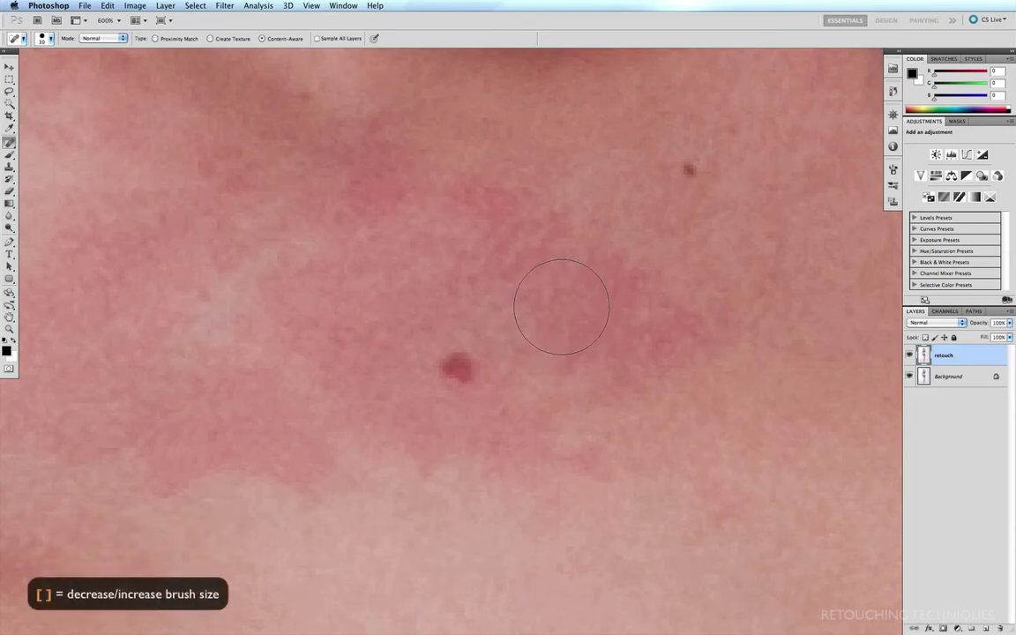
key(bracketleft)
key(bracketright)
key(bracketright)
key(bracketright)
key(bracketleft)
key(bracketleft)
key(bracketleft)
key(bracketleft)
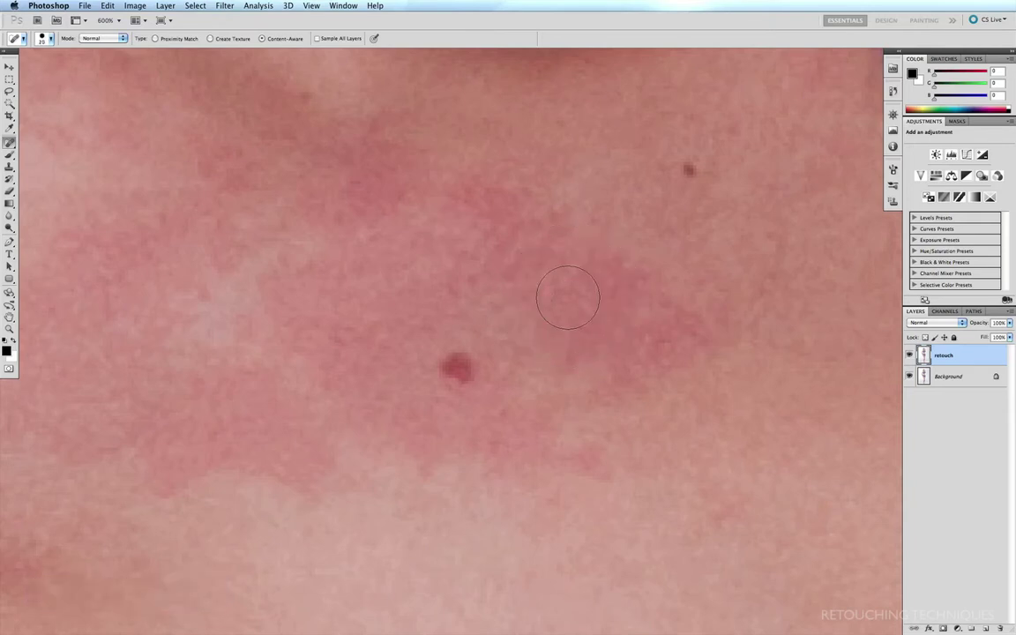
key(bracketleft)
drag(463, 356, 458, 367)
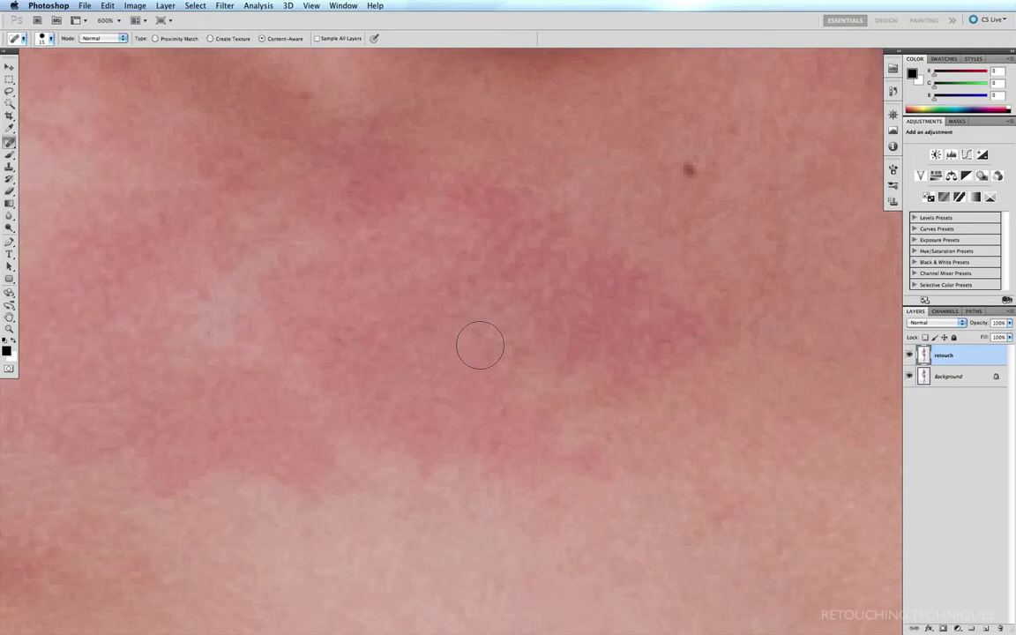
Heal the small spots and bumps on the cheek nearest the raised arm with the Spot Healing Brush.
key(super+0)
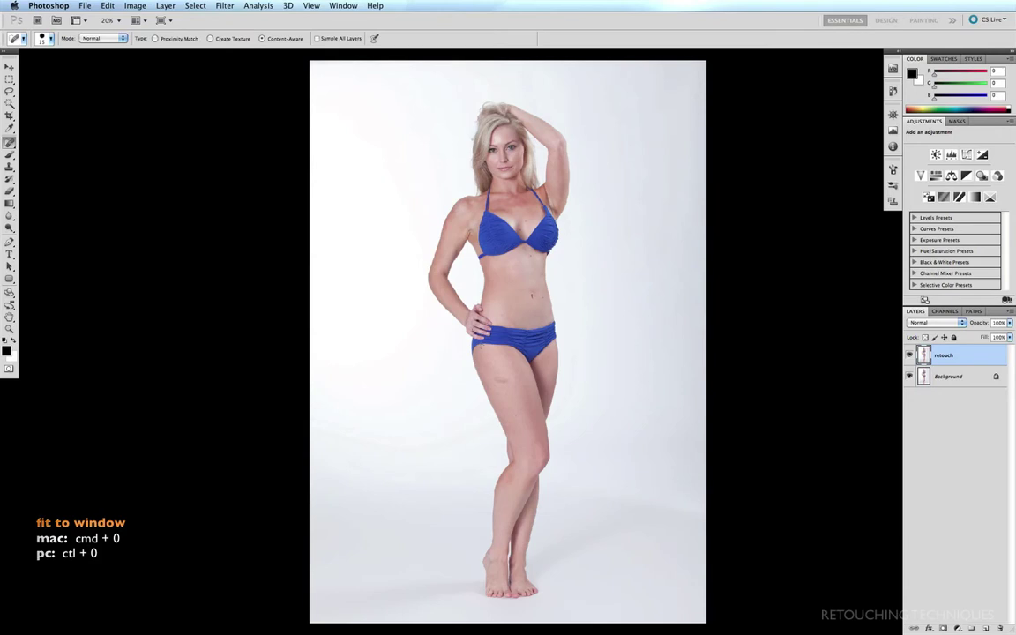
drag(536, 116, 470, 205)
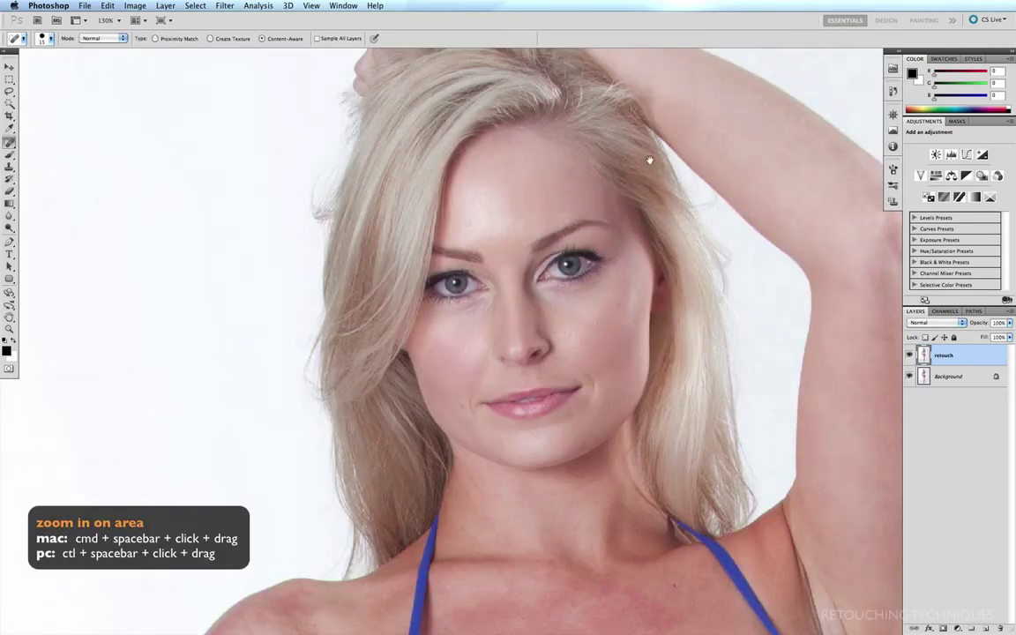
scroll(475, 221, up, 3)
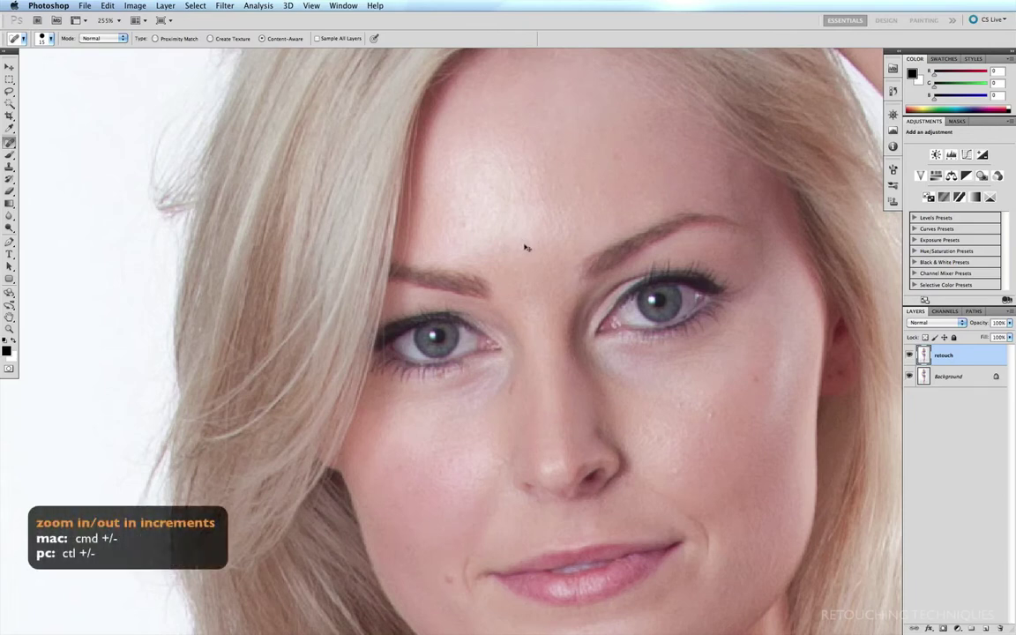
key(super+minus)
key(super+minus)
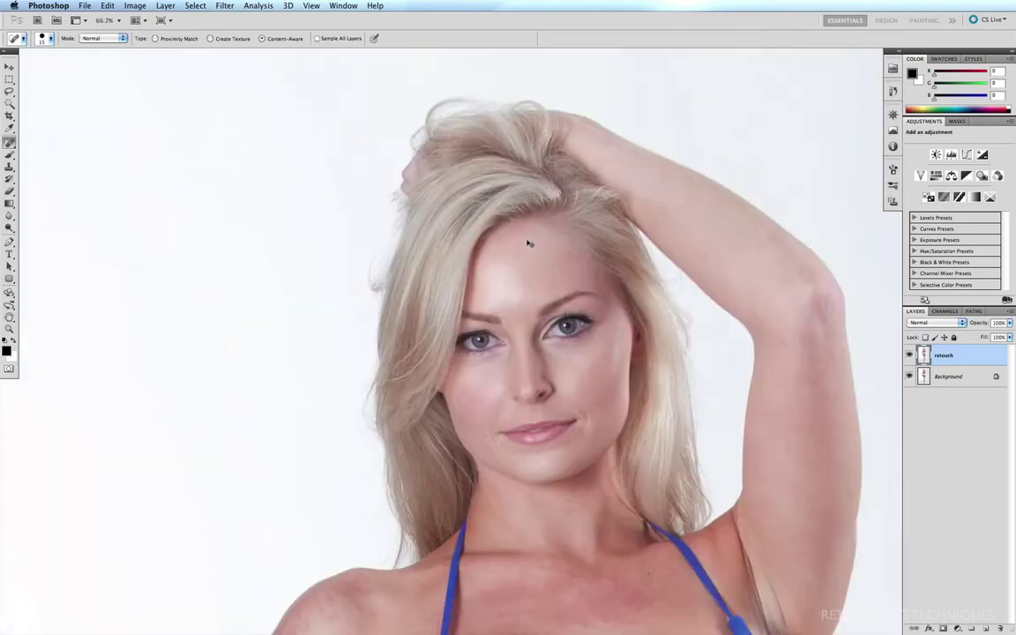
key(super+minus)
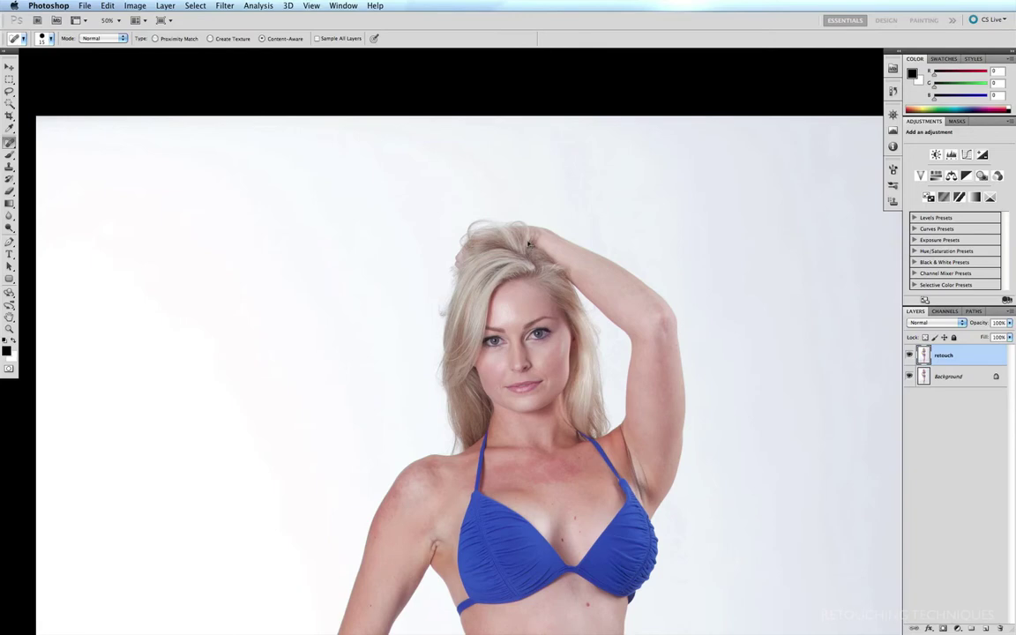
key(super+plus)
key(super+plus)
key(super+plus)
key(super+plus)
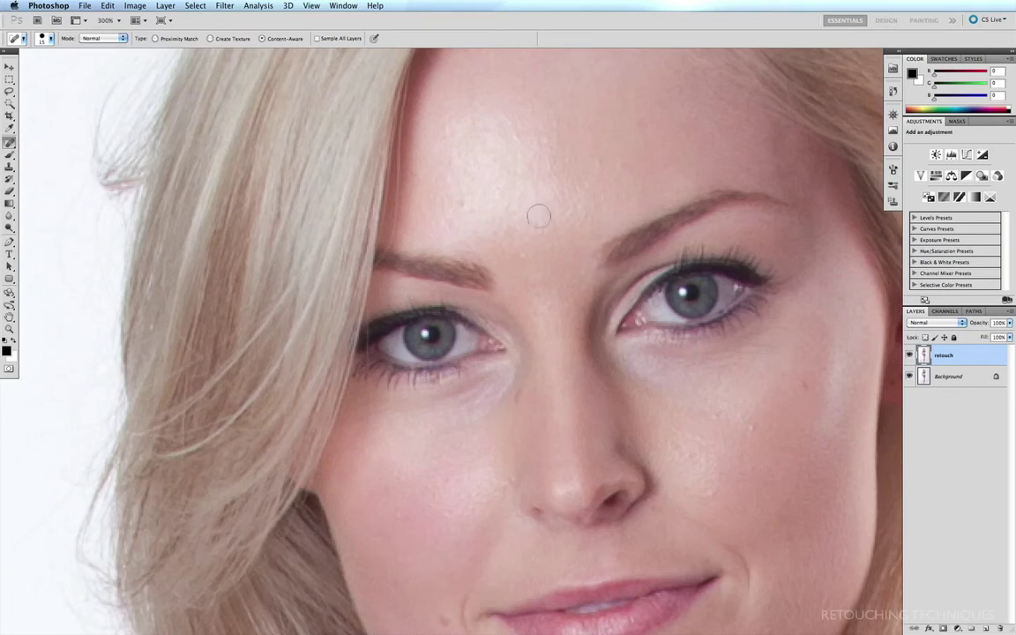
drag(544, 241, 403, 244)
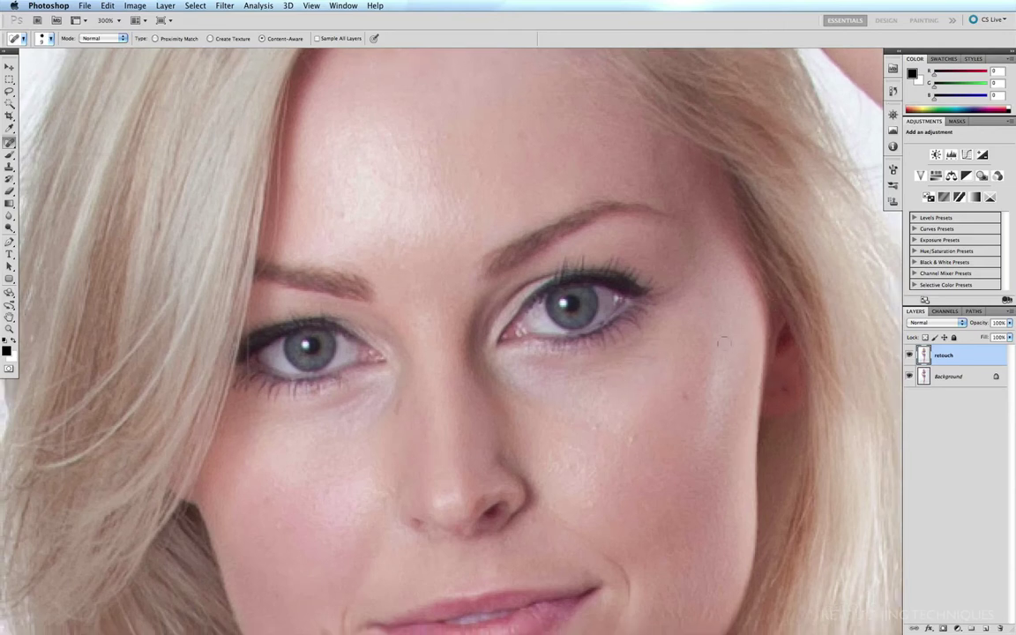
drag(682, 389, 686, 394)
click(596, 425)
drag(628, 440, 637, 435)
click(782, 391)
click(589, 499)
click(581, 451)
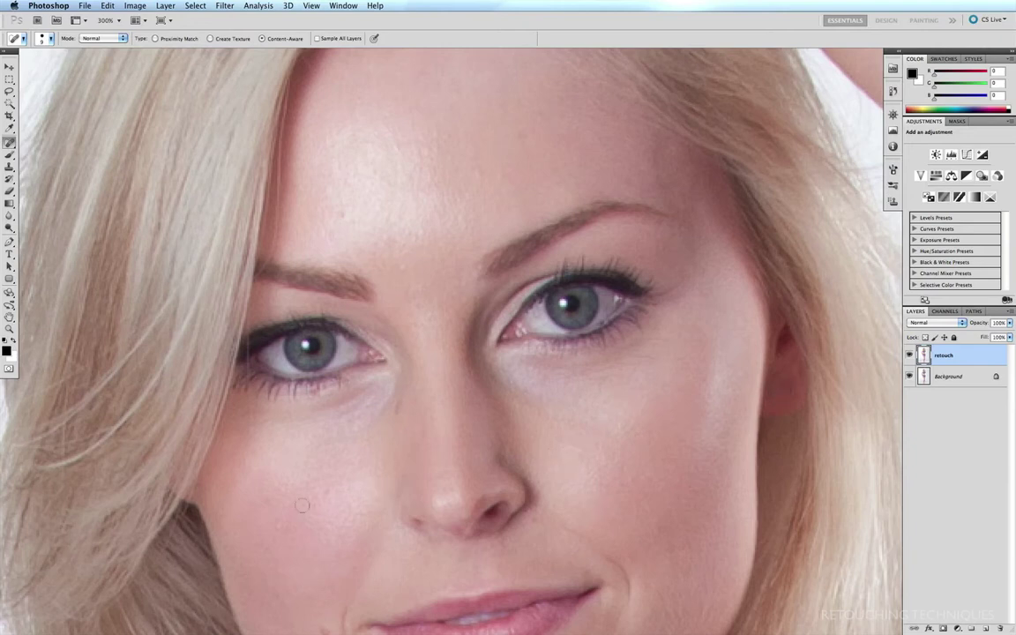
Heal the blemishes on the cheek beside the loose hair, between the eyebrows and across the forehead.
click(279, 524)
click(401, 264)
click(440, 134)
click(347, 210)
drag(343, 168, 330, 138)
drag(371, 198, 401, 229)
Heal the spot beside the corner of the mouth and the blemishes on the chin.
mouse_move(554, 517)
mouse_down()
mouse_move(539, 424)
mouse_move(567, 193)
mouse_up()
click(356, 306)
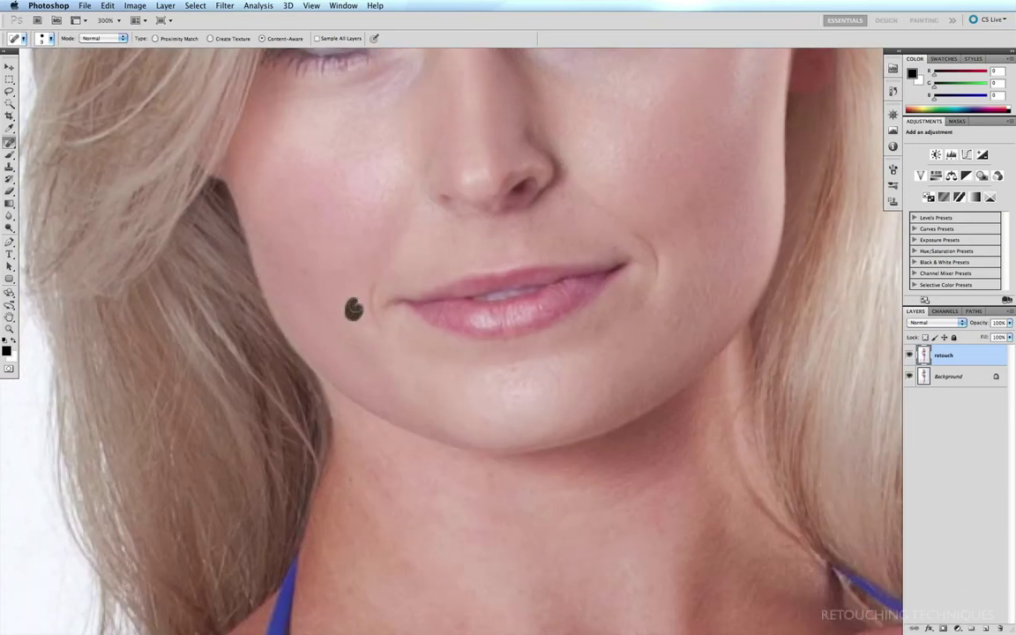
mouse_move(498, 379)
mouse_down()
mouse_move(536, 382)
mouse_move(525, 378)
mouse_move(574, 370)
mouse_up()
click(513, 370)
drag(552, 362, 576, 356)
Heal the blemishes on the neck and the moles and marks across the upper chest.
mouse_move(542, 455)
mouse_down()
mouse_move(499, 294)
mouse_move(426, 253)
mouse_up()
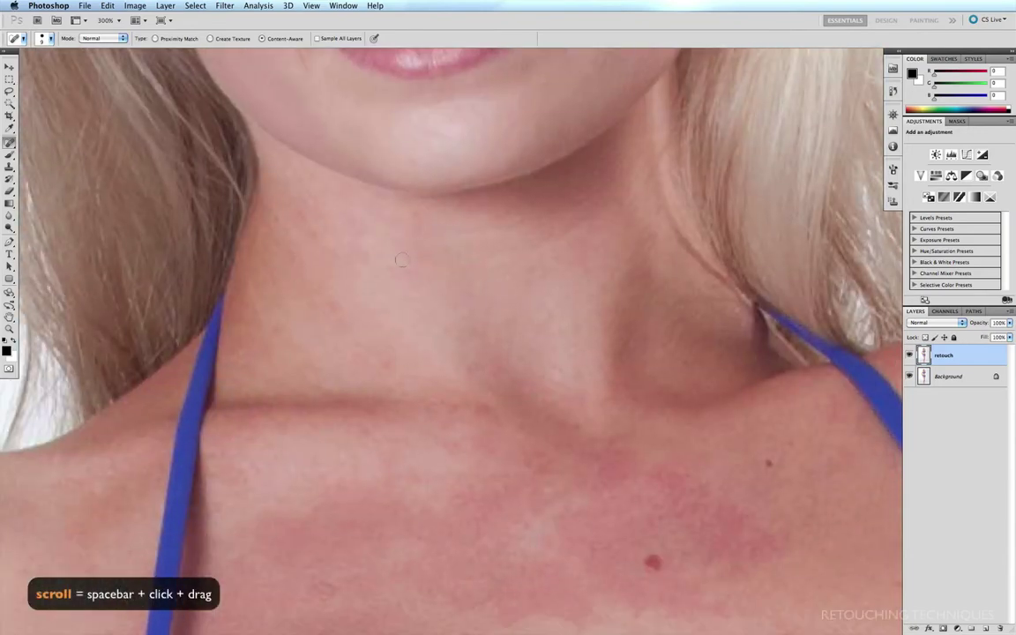
click(331, 306)
mouse_move(593, 459)
mouse_down()
mouse_move(532, 313)
mouse_move(512, 213)
mouse_up()
click(575, 320)
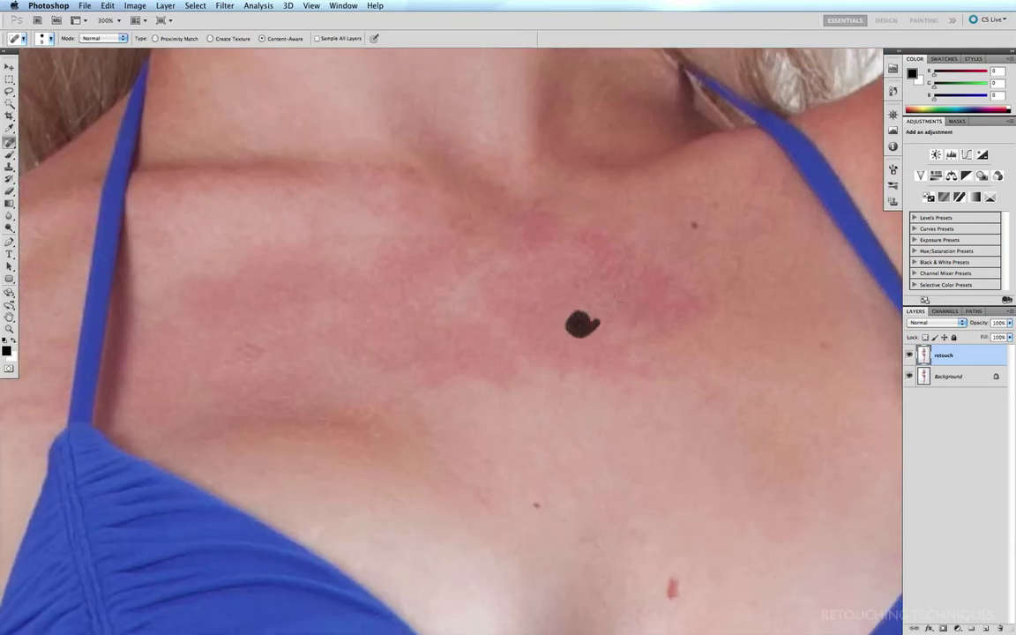
click(697, 222)
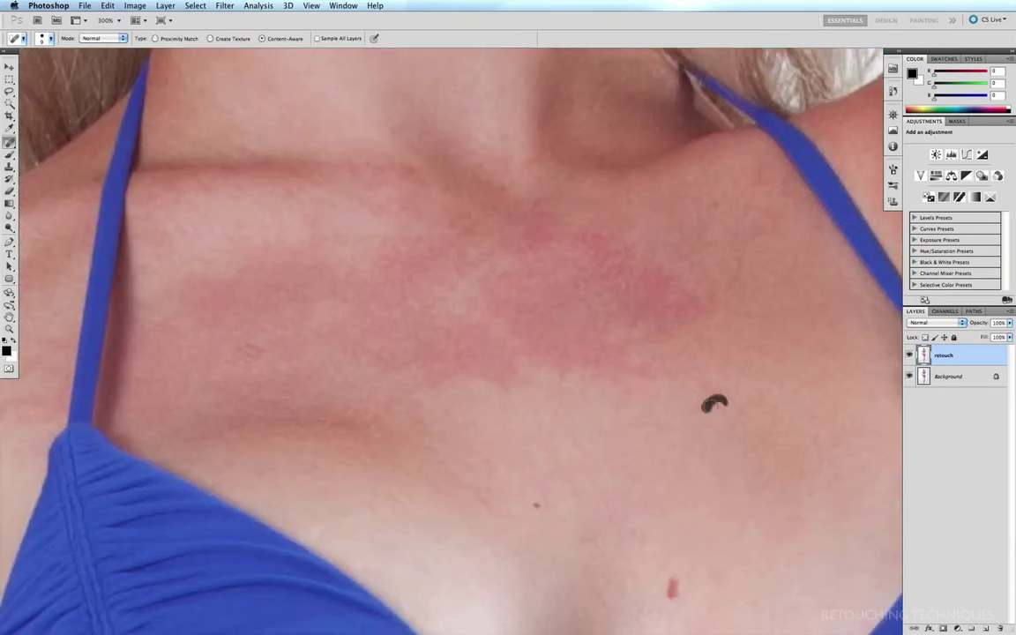
click(536, 501)
drag(247, 346, 243, 347)
Heal the small spots on the skin between the bikini cups.
mouse_move(660, 431)
mouse_down()
mouse_move(579, 227)
mouse_move(568, 339)
mouse_up()
drag(601, 420, 600, 420)
drag(494, 470, 495, 470)
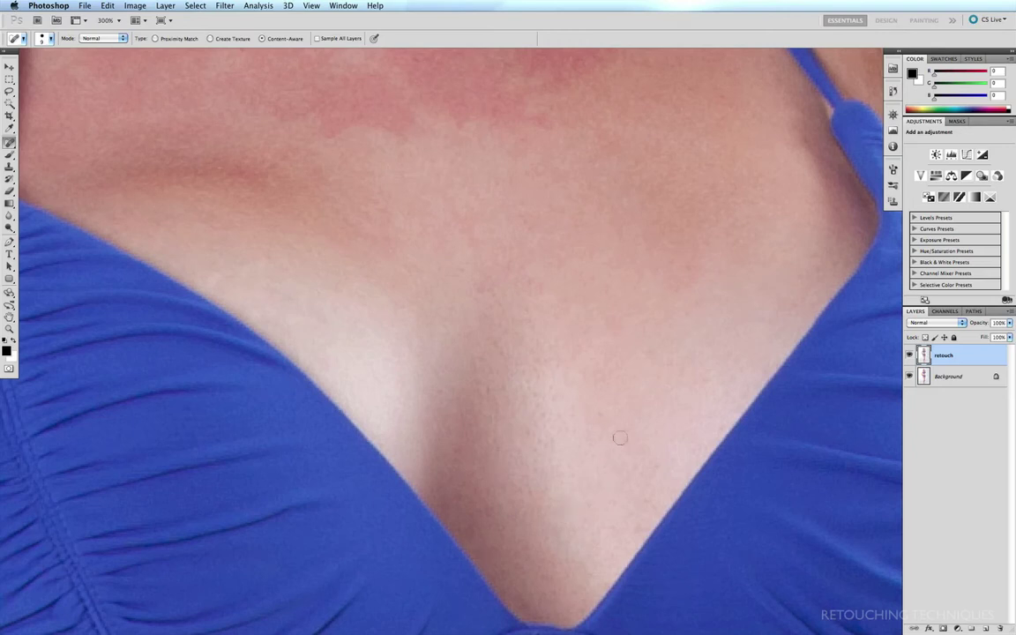
drag(616, 340, 616, 340)
drag(642, 367, 660, 345)
drag(601, 405, 616, 435)
drag(544, 411, 544, 416)
Heal the blemishes and discoloured patches along the raised upper arm.
drag(593, 262, 329, 458)
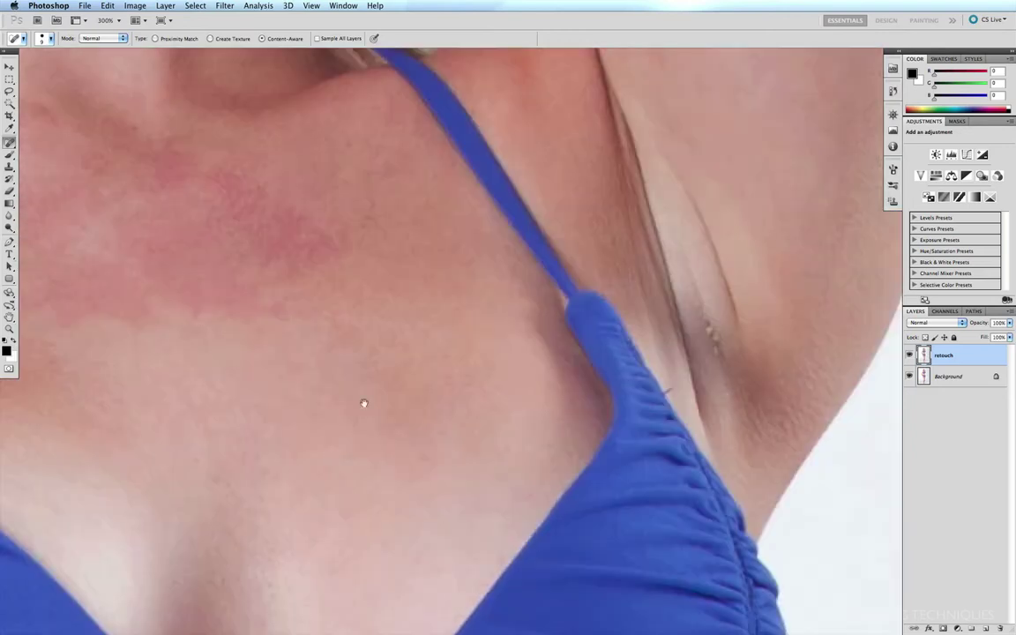
drag(656, 222, 433, 462)
drag(630, 171, 578, 617)
drag(585, 199, 566, 313)
drag(634, 350, 630, 364)
mouse_move(466, 216)
mouse_down()
mouse_move(598, 379)
mouse_move(553, 95)
mouse_up()
drag(596, 394, 558, 192)
drag(578, 126, 564, 146)
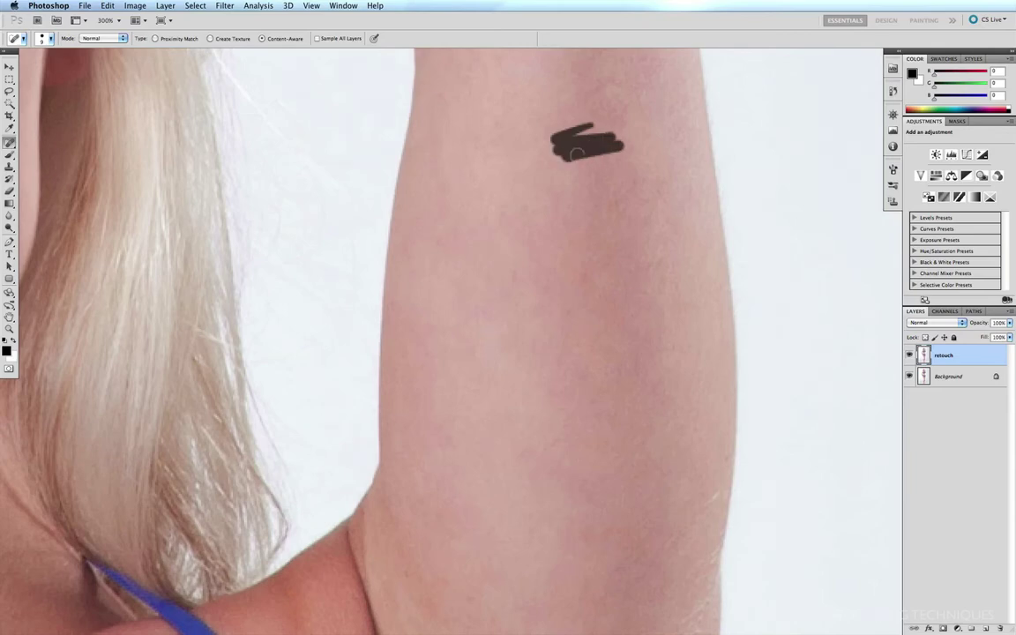
drag(556, 264, 539, 102)
drag(596, 327, 574, 255)
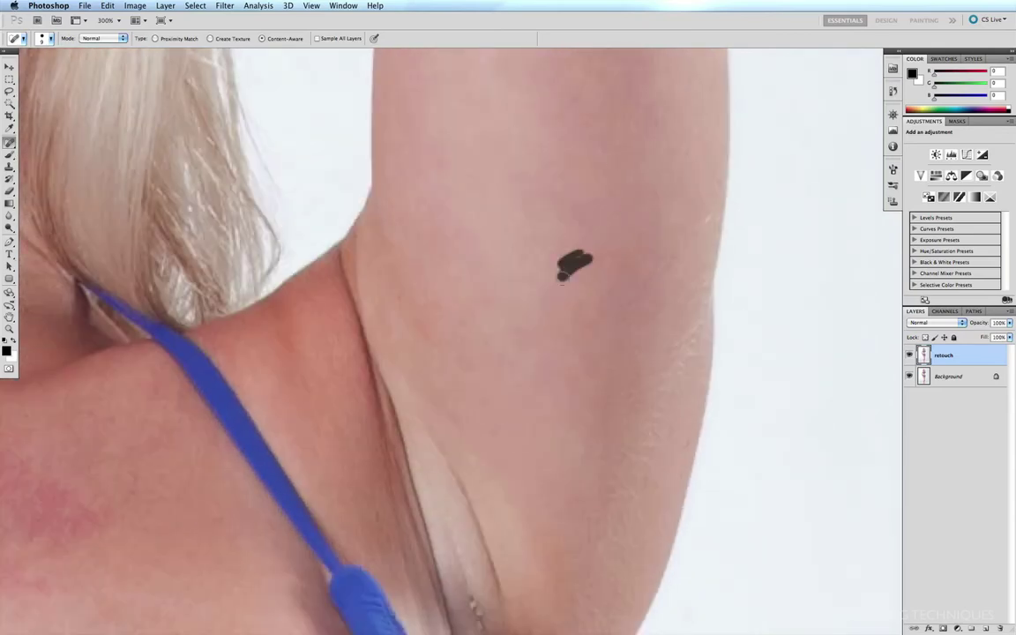
mouse_move(528, 431)
mouse_down()
mouse_move(552, 204)
mouse_move(570, 200)
mouse_up()
drag(596, 251, 603, 255)
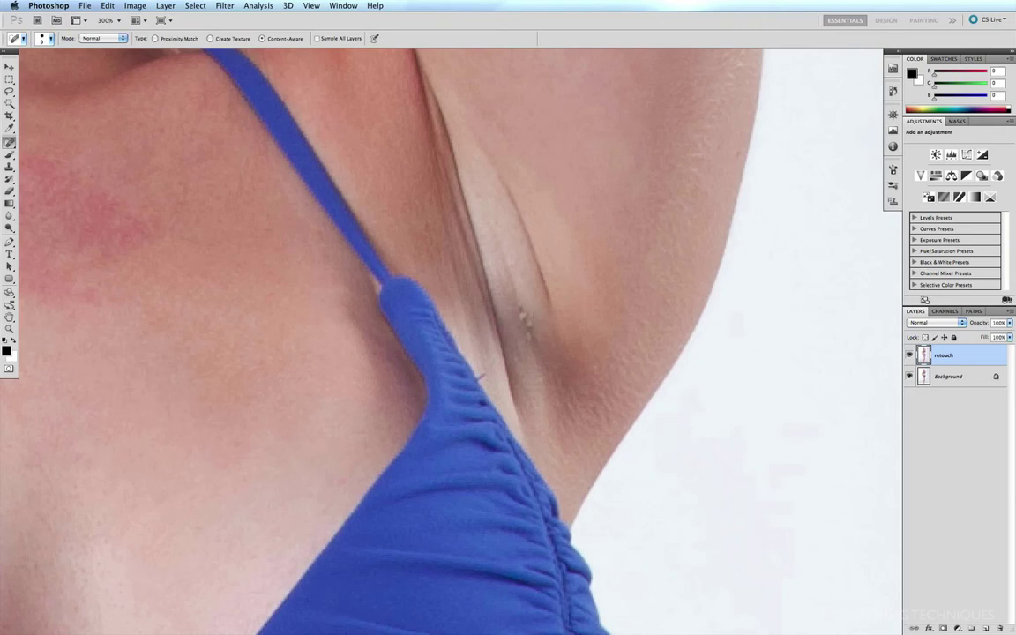
Try healing the bumps in the armpit of the raised arm and undo the stroke.
mouse_move(523, 311)
mouse_down()
mouse_move(529, 340)
mouse_move(511, 269)
mouse_move(526, 336)
mouse_move(515, 291)
mouse_move(519, 299)
mouse_up()
key(super+z)
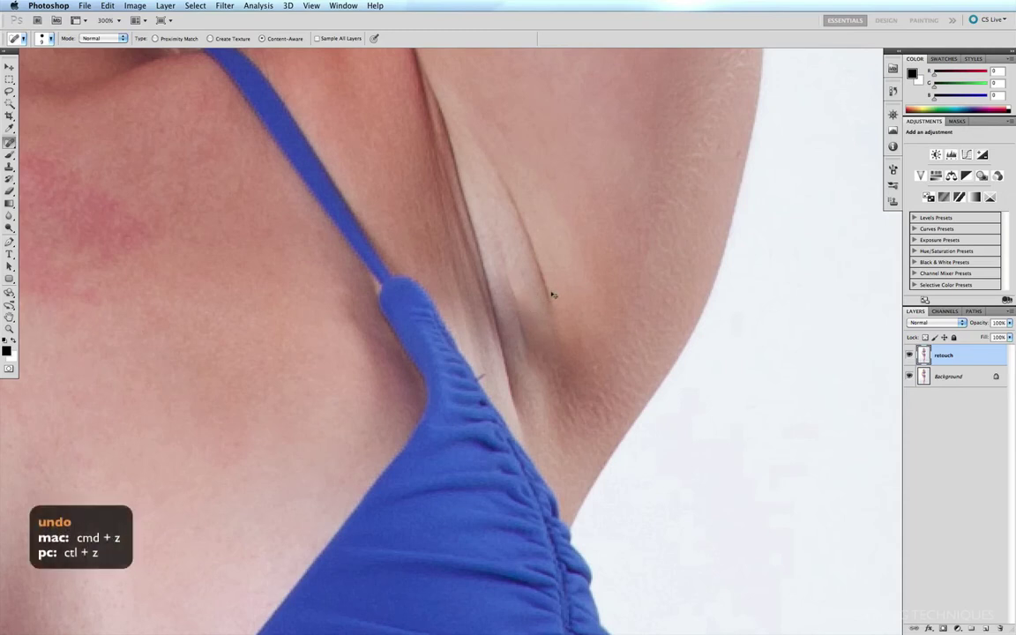
key(super+z)
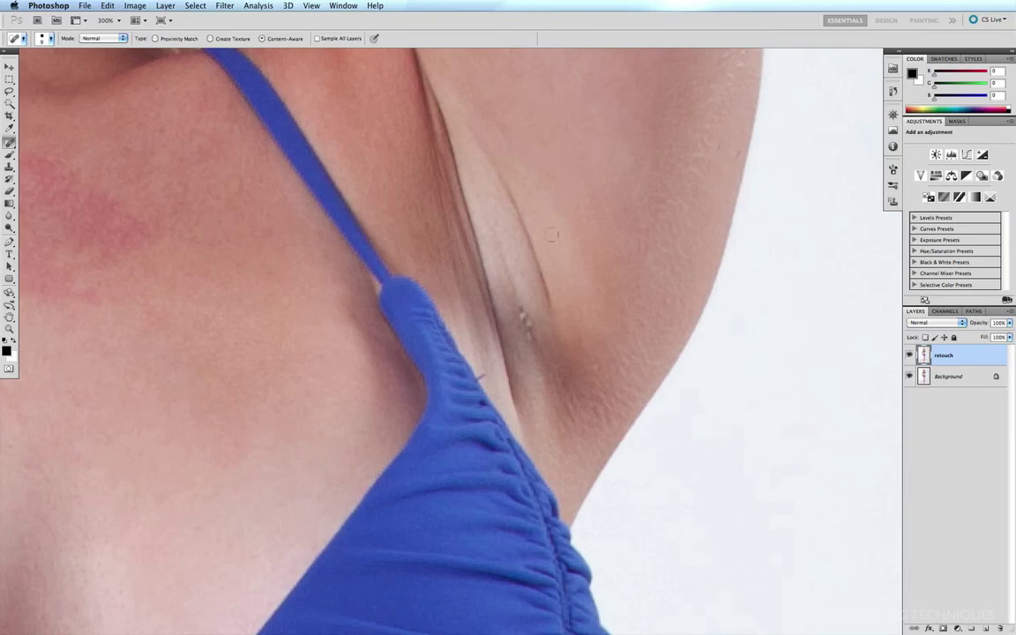
Heal the moles and small red spots on the shoulder and outer upper arm of the lowered arm.
scroll(536, 249, left, 15)
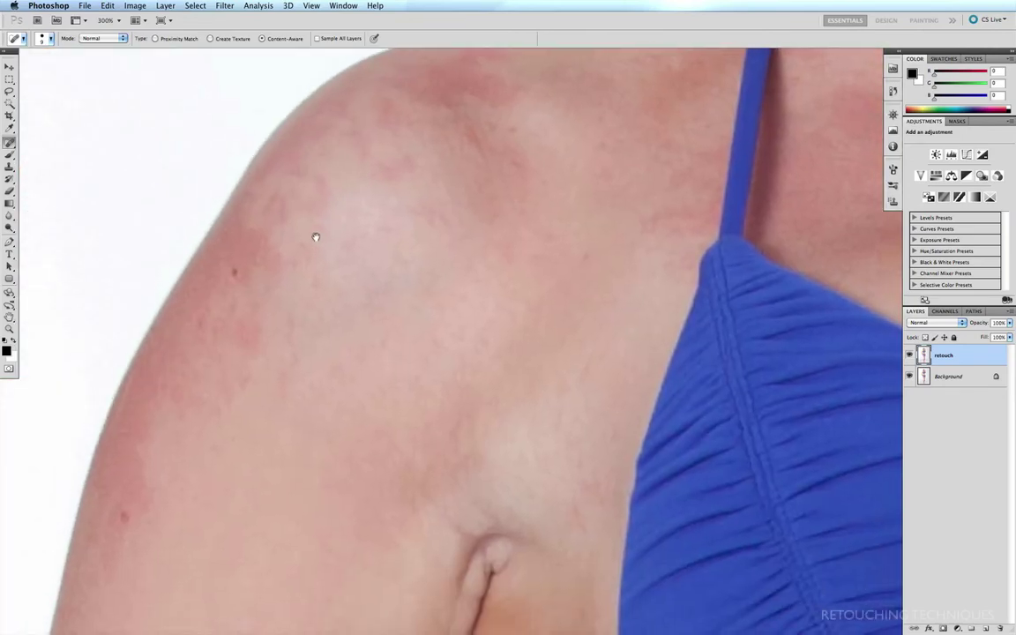
scroll(315, 237, down, 4)
click(233, 215)
drag(279, 132, 263, 176)
click(204, 259)
drag(251, 307, 231, 339)
drag(128, 443, 129, 451)
Heal the small marks between the armpit and the bikini top and the moles on the lowered upper arm.
drag(537, 172, 608, 185)
drag(359, 436, 387, 120)
mouse_move(478, 139)
mouse_down()
mouse_move(451, 166)
mouse_move(460, 206)
mouse_move(448, 220)
mouse_up()
drag(556, 168, 561, 182)
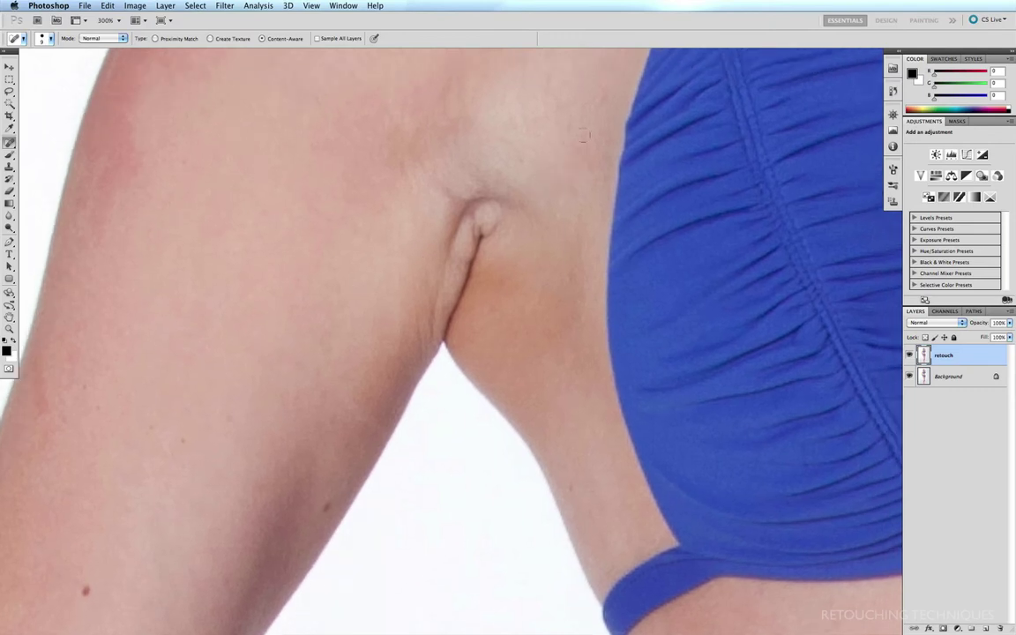
drag(494, 161, 531, 162)
drag(352, 406, 372, 425)
drag(328, 499, 310, 514)
Heal the remaining spots above the elbow and the fine creases across the bend of the lowered arm.
drag(328, 366, 519, 141)
drag(341, 281, 324, 295)
click(273, 389)
mouse_move(307, 429)
mouse_down()
mouse_move(308, 441)
mouse_move(362, 136)
mouse_up()
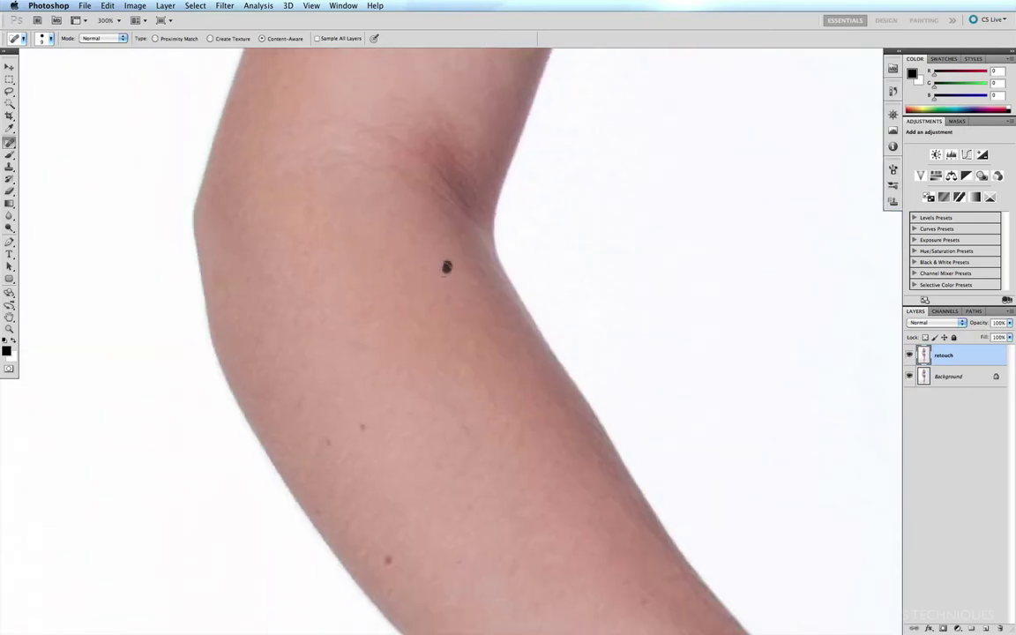
drag(302, 151, 371, 146)
drag(304, 127, 396, 144)
drag(386, 100, 411, 103)
Heal the moles and spots along the forearm and the marks around the wrist of the hand on the hip.
mouse_move(432, 430)
mouse_down()
mouse_move(368, 222)
mouse_move(397, 196)
mouse_up()
drag(298, 180, 284, 192)
mouse_move(317, 314)
mouse_down()
mouse_move(323, 325)
mouse_move(387, 319)
mouse_move(443, 333)
mouse_up()
drag(481, 402, 479, 403)
drag(568, 356, 577, 359)
drag(619, 460, 388, 138)
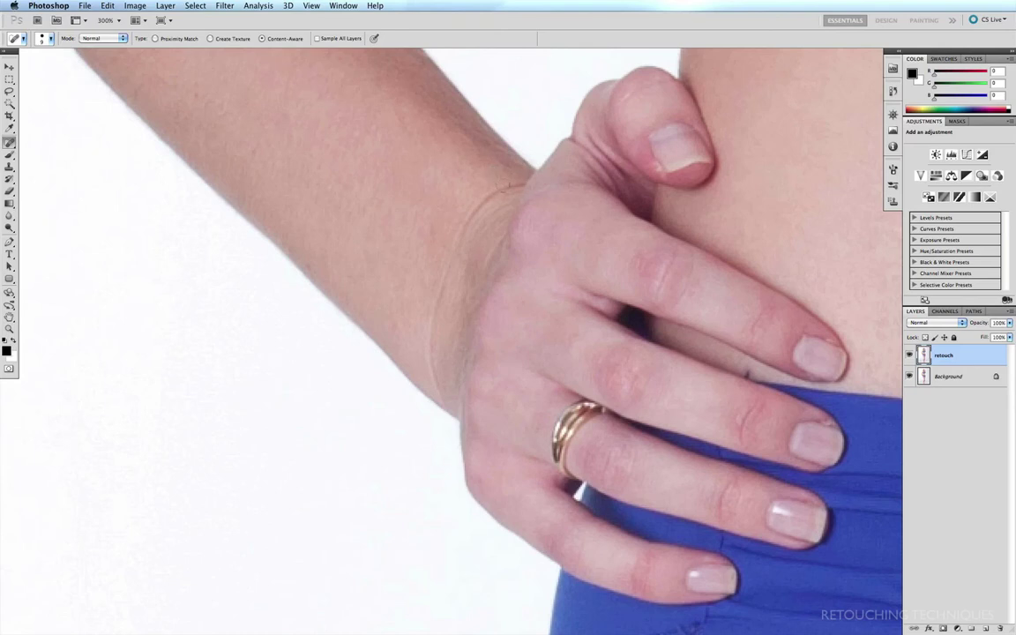
mouse_move(499, 186)
mouse_down()
mouse_move(453, 238)
mouse_move(422, 313)
mouse_move(434, 381)
mouse_move(476, 207)
mouse_move(512, 184)
mouse_move(431, 298)
mouse_up()
click(430, 223)
Heal the moles on the midriff and along the side of the waist near the navel.
drag(771, 150, 440, 298)
scroll(441, 297, right, 5)
scroll(437, 283, up, 10)
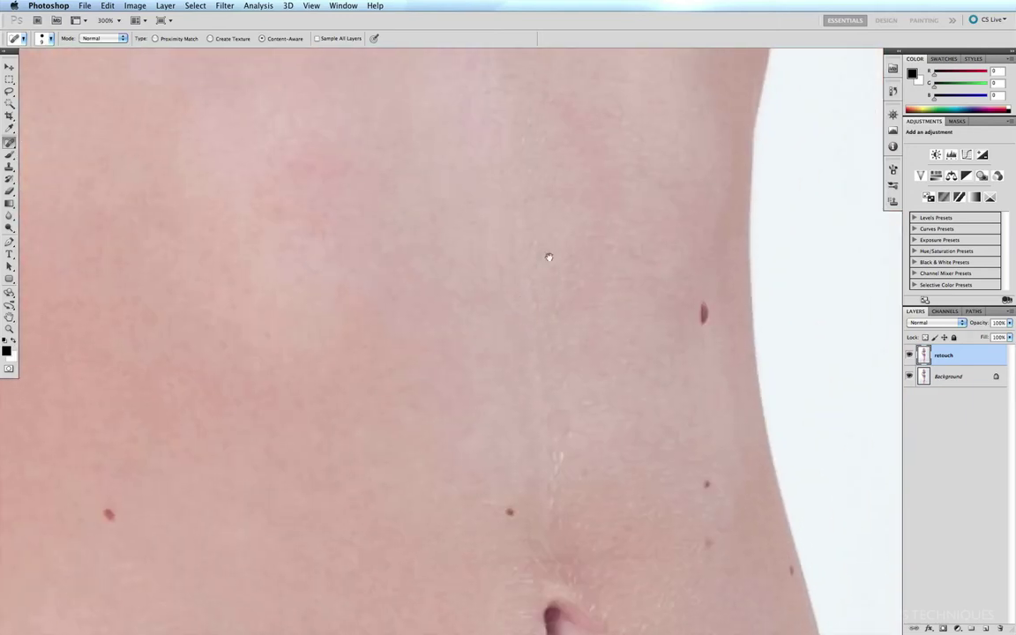
click(551, 168)
click(722, 452)
scroll(617, 265, down, 10)
click(661, 201)
click(665, 256)
Heal the remaining moles and spots across the abdomen and beside the waistline.
click(673, 369)
click(744, 419)
click(750, 283)
click(467, 225)
mouse_move(358, 230)
mouse_down()
mouse_move(469, 128)
mouse_move(456, 112)
mouse_up()
click(164, 105)
click(262, 440)
mouse_move(152, 510)
mouse_down()
mouse_move(196, 529)
mouse_move(141, 493)
mouse_up()
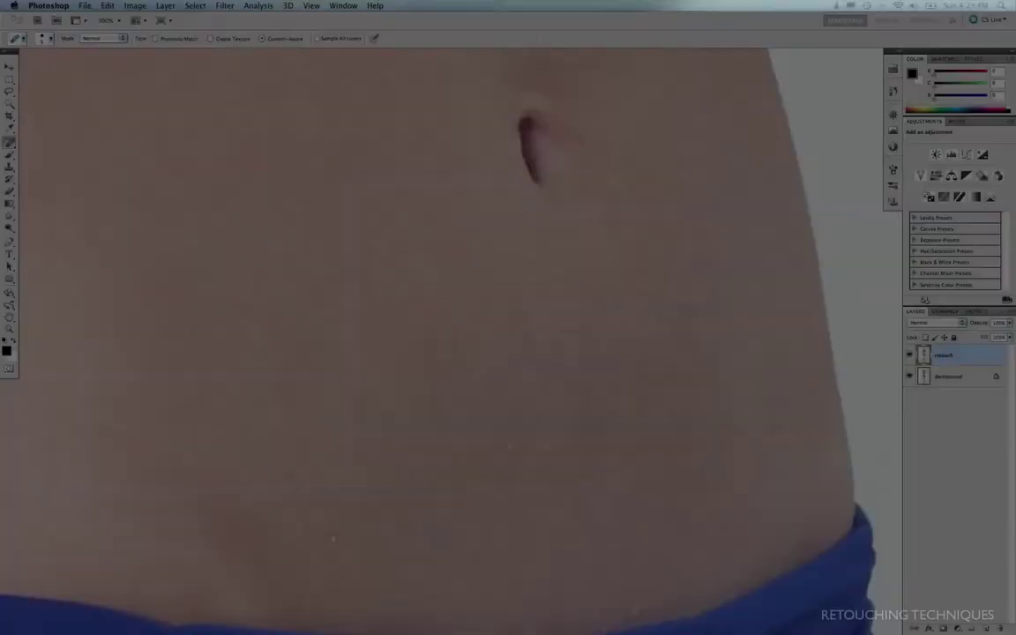
Enlarge the Spot Healing Brush to 15 px and heal the mole and light marks on the front upper thigh.
drag(401, 444, 636, 124)
drag(375, 539, 446, 190)
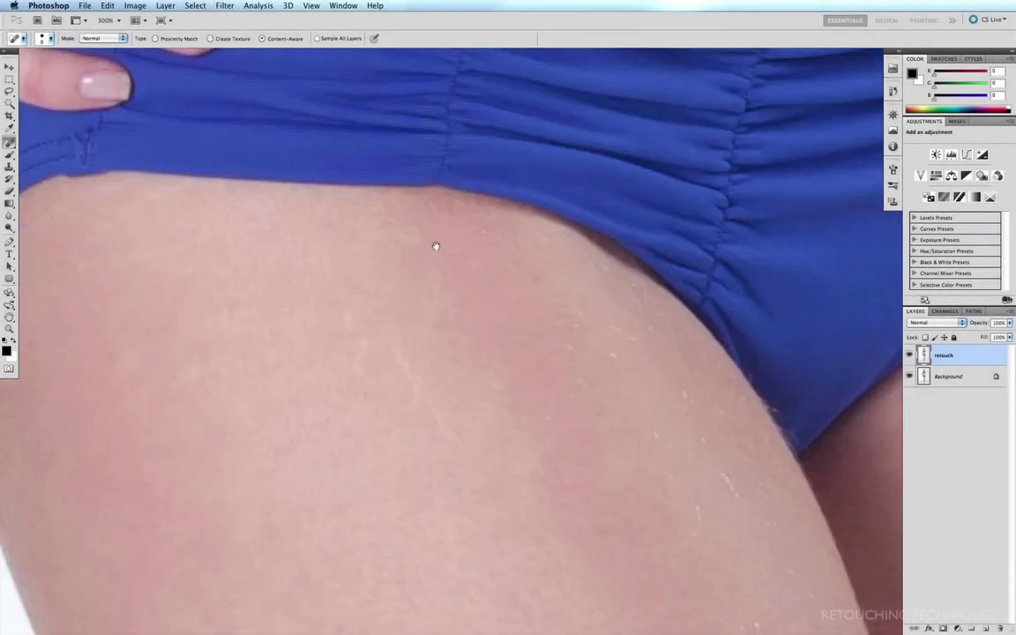
drag(376, 413, 444, 155)
drag(432, 305, 423, 466)
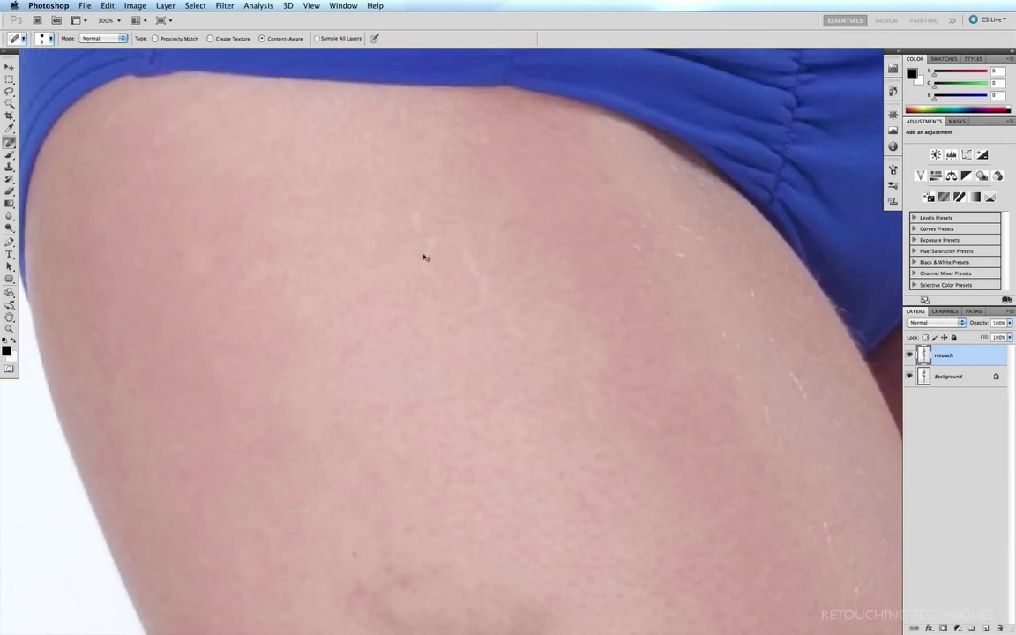
key(super+minus)
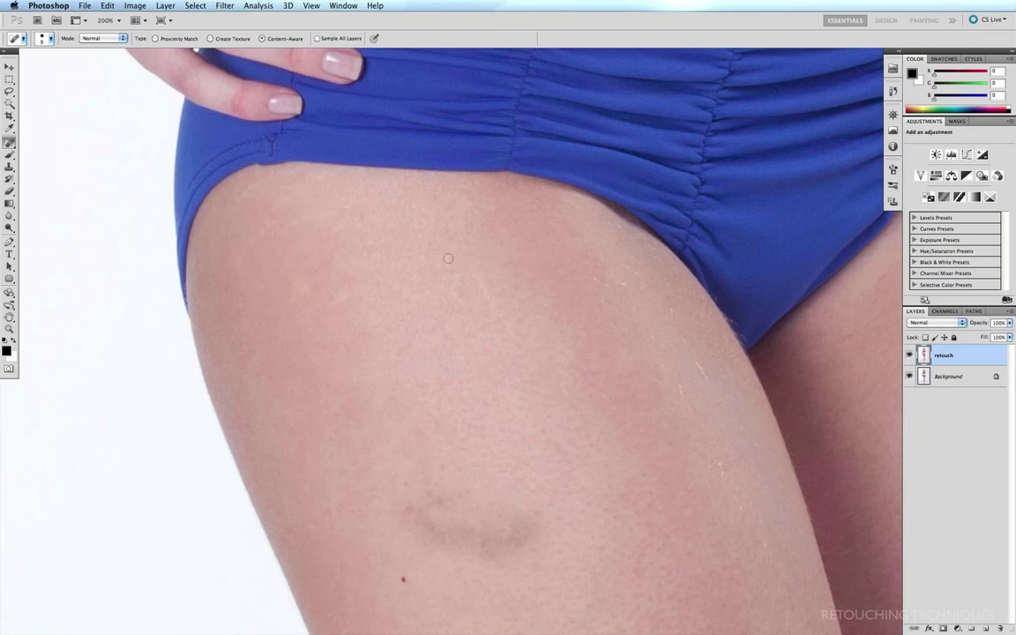
key(bracketright)
key(bracketright)
mouse_move(447, 252)
mouse_down()
mouse_move(449, 282)
mouse_move(474, 283)
mouse_move(511, 349)
mouse_up()
drag(316, 266, 302, 289)
mouse_move(292, 198)
mouse_down()
mouse_move(240, 226)
mouse_move(235, 211)
mouse_up()
click(403, 579)
drag(405, 495, 411, 479)
Heal the small red spots on the middle and lower part of the front thigh.
scroll(517, 477, down, 10)
scroll(516, 476, right, 5)
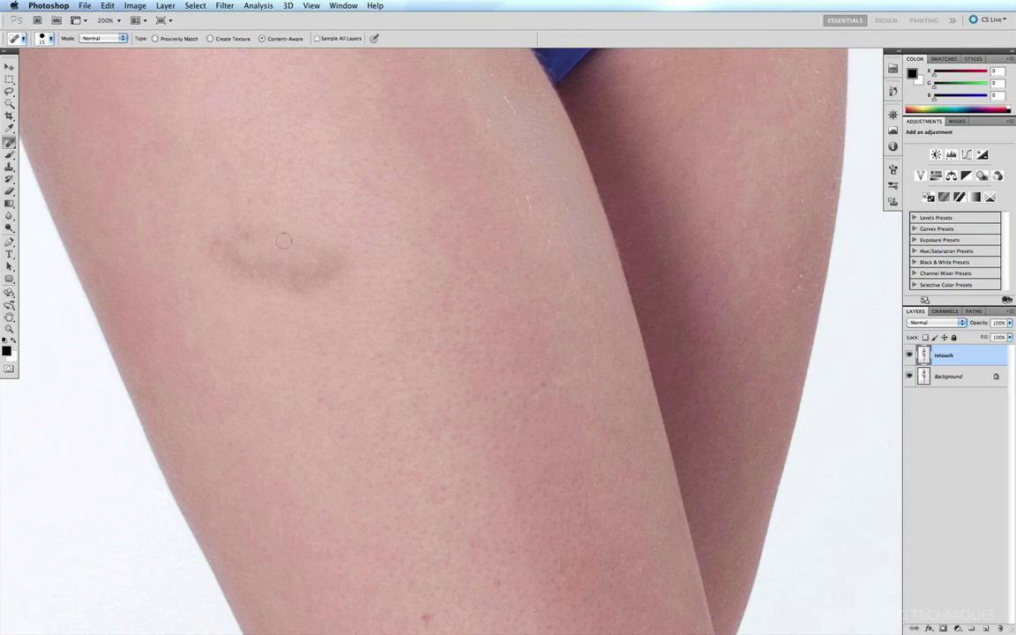
drag(542, 383, 529, 398)
drag(322, 393, 313, 402)
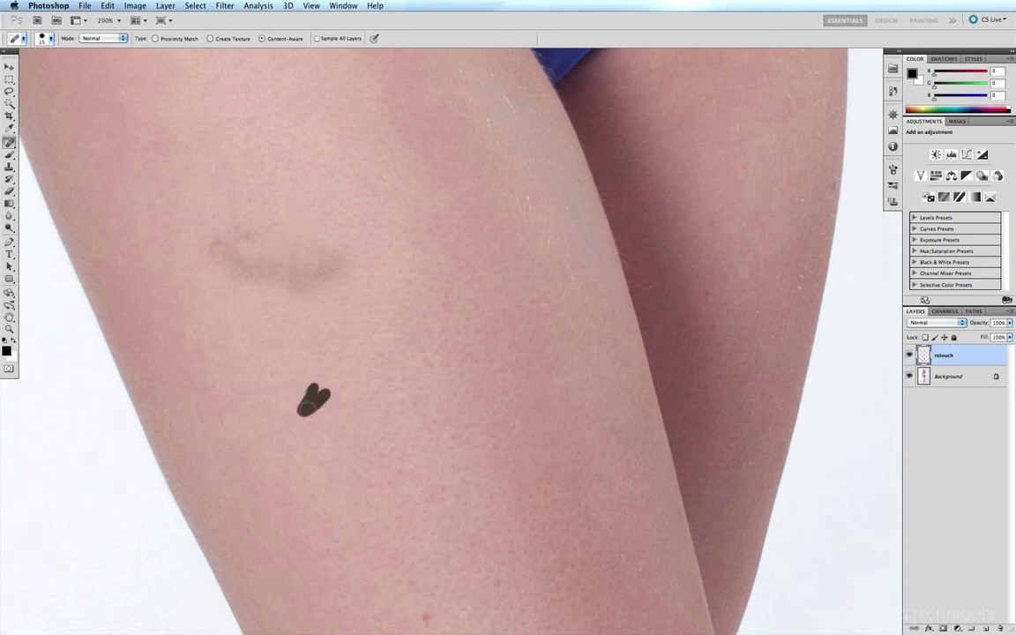
scroll(388, 352, down, 5)
drag(418, 246, 410, 261)
drag(496, 206, 480, 220)
drag(459, 169, 457, 183)
Heal the small blemishes around the knees.
mouse_move(443, 250)
mouse_down()
mouse_move(431, 260)
mouse_move(456, 310)
mouse_move(469, 222)
mouse_move(384, 46)
mouse_up()
drag(526, 186, 521, 194)
drag(379, 345, 532, 76)
drag(450, 174, 445, 197)
drag(661, 425, 656, 436)
Heal the dark spots and blemishes on the shin and calf of the rear leg.
drag(479, 459, 447, 167)
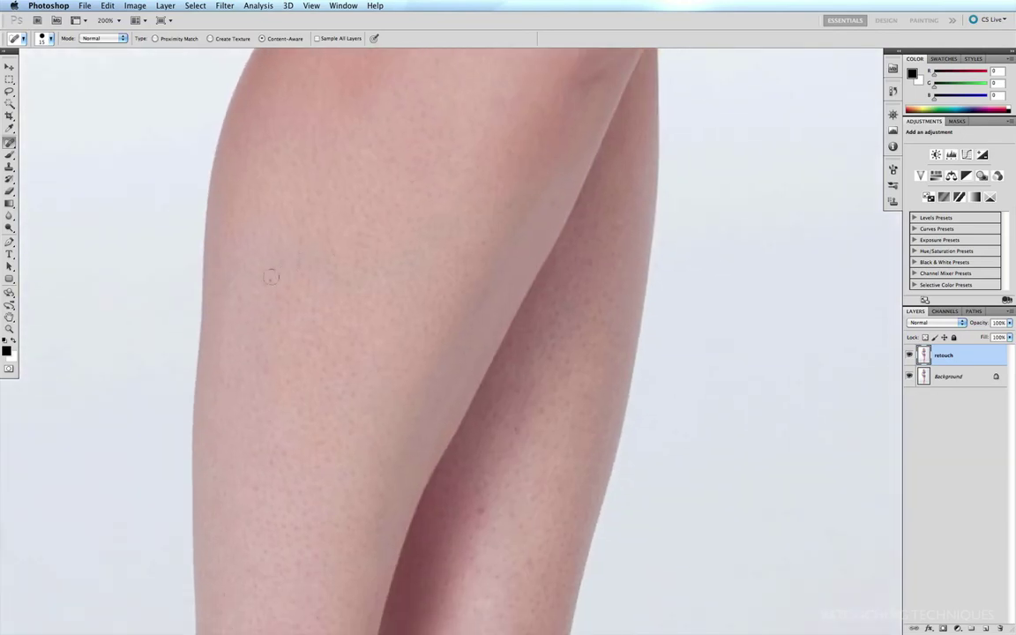
mouse_move(504, 394)
mouse_down()
mouse_move(507, 293)
mouse_move(487, 278)
mouse_up()
click(467, 286)
drag(482, 395, 475, 431)
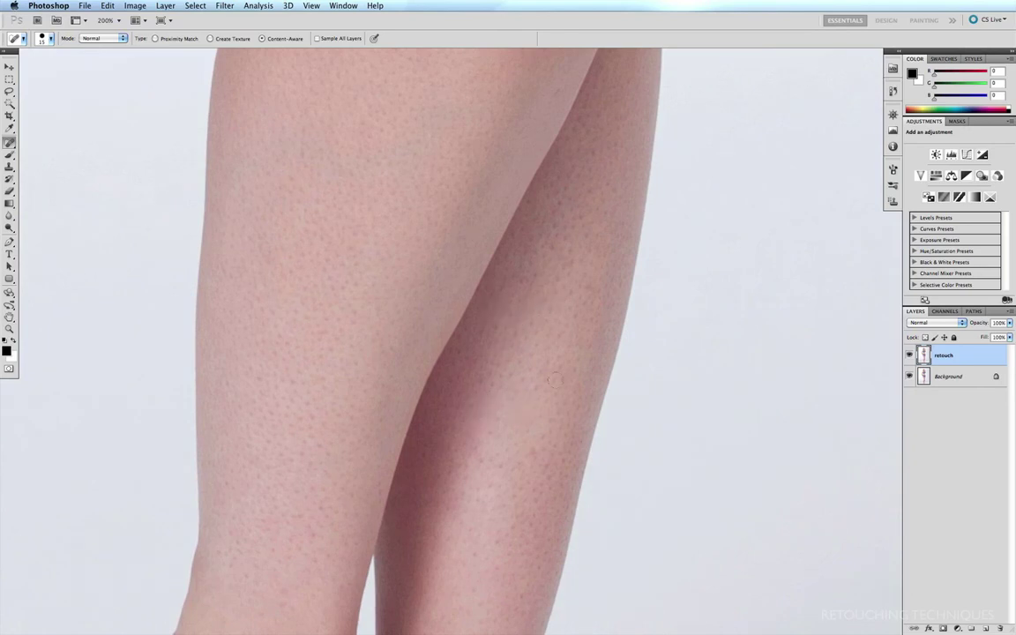
drag(495, 526, 511, 548)
drag(584, 289, 604, 279)
Heal the red mark on the rear ankle and the creases and discoloured patches around the front ankle.
drag(412, 415, 517, 320)
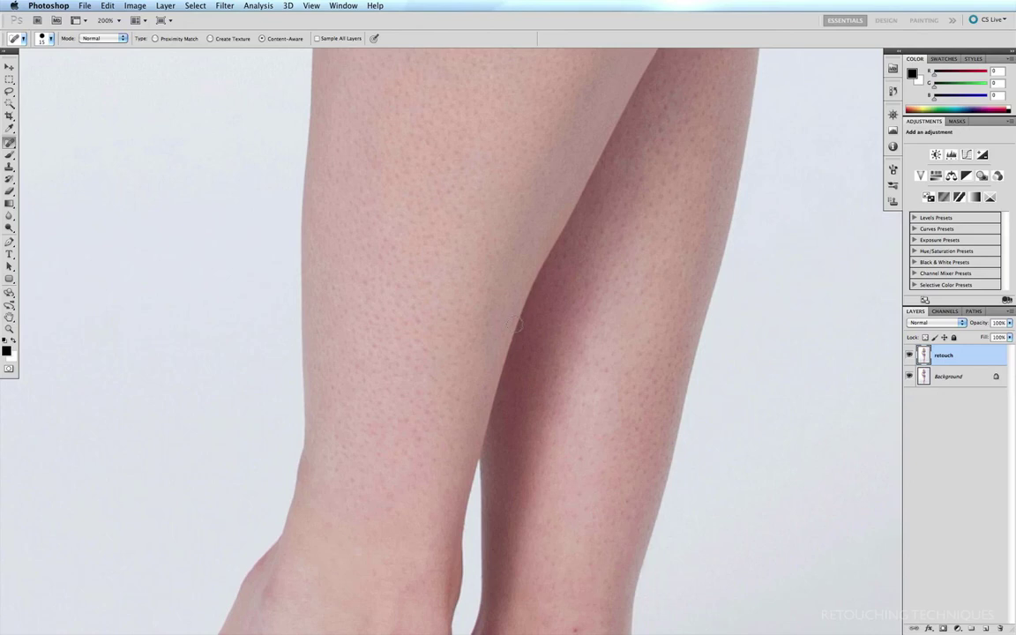
scroll(453, 449, down, 10)
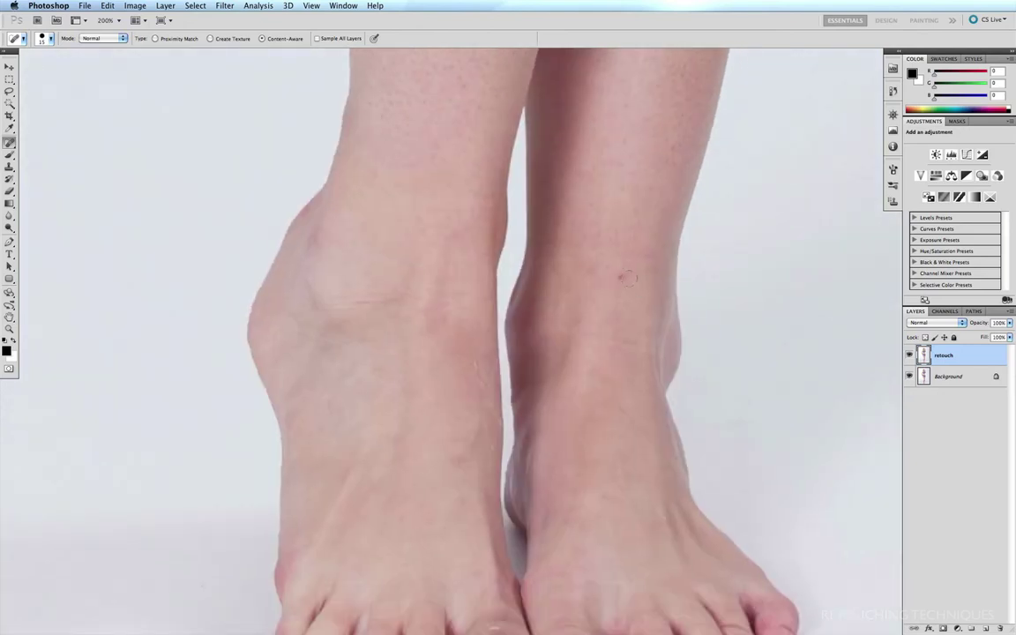
drag(596, 335, 642, 344)
drag(337, 300, 443, 311)
drag(431, 224, 469, 228)
mouse_move(291, 325)
mouse_down()
mouse_move(375, 364)
mouse_move(312, 367)
mouse_move(395, 372)
mouse_up()
drag(452, 456, 462, 465)
drag(361, 301, 392, 290)
drag(301, 304, 323, 295)
Heal the remaining veins, creases and marks across both ankles and feet, and fit the whole image in the window.
click(327, 254)
drag(298, 332, 353, 344)
drag(374, 445, 422, 428)
drag(340, 469, 390, 460)
drag(614, 460, 626, 486)
drag(349, 279, 454, 283)
drag(423, 213, 427, 228)
drag(516, 352, 511, 339)
scroll(511, 340, down, 5)
drag(478, 416, 474, 416)
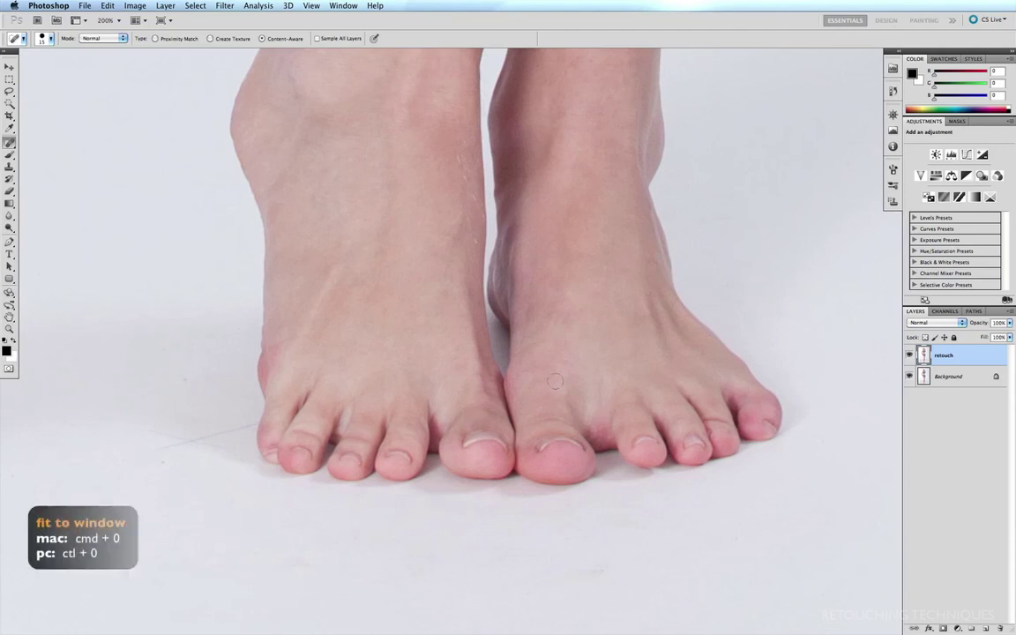
key(super+0)
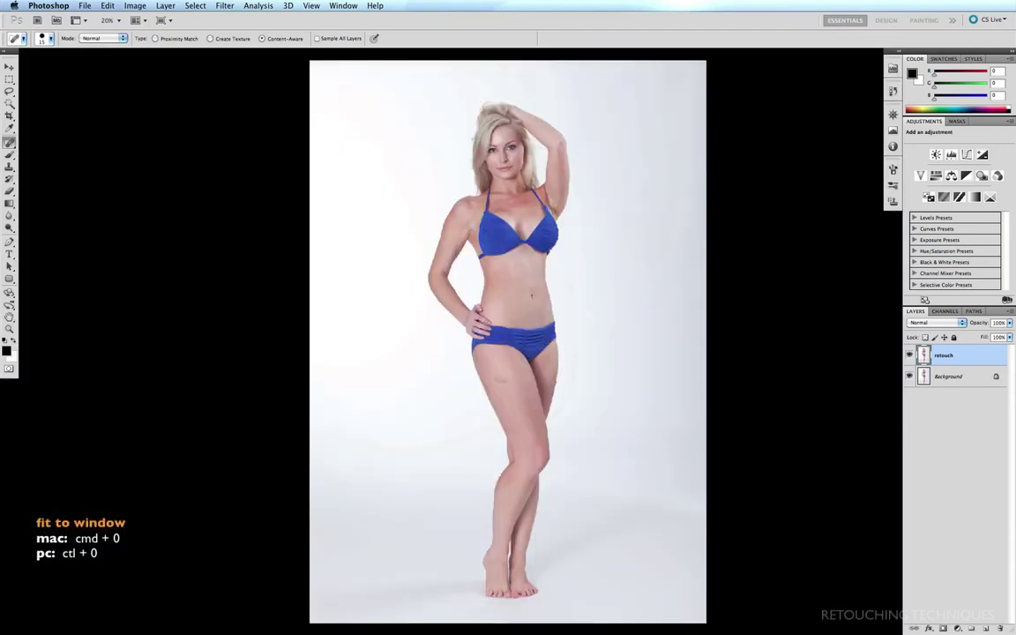